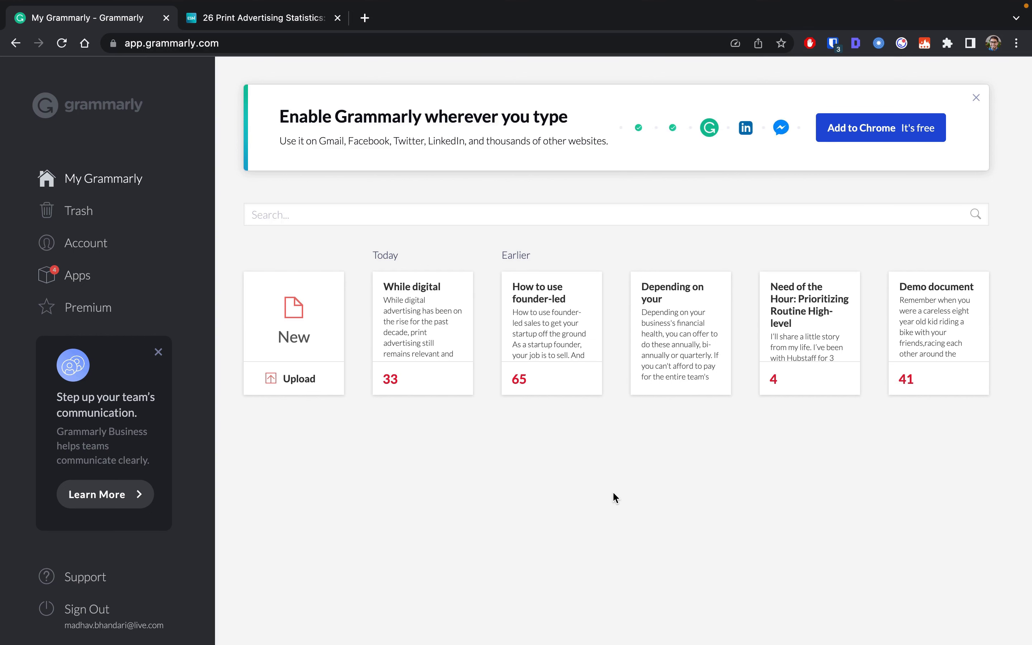
- Select the print advertising article's body text in its Chrome tab, then return to My Grammarly
left_click(257, 20)
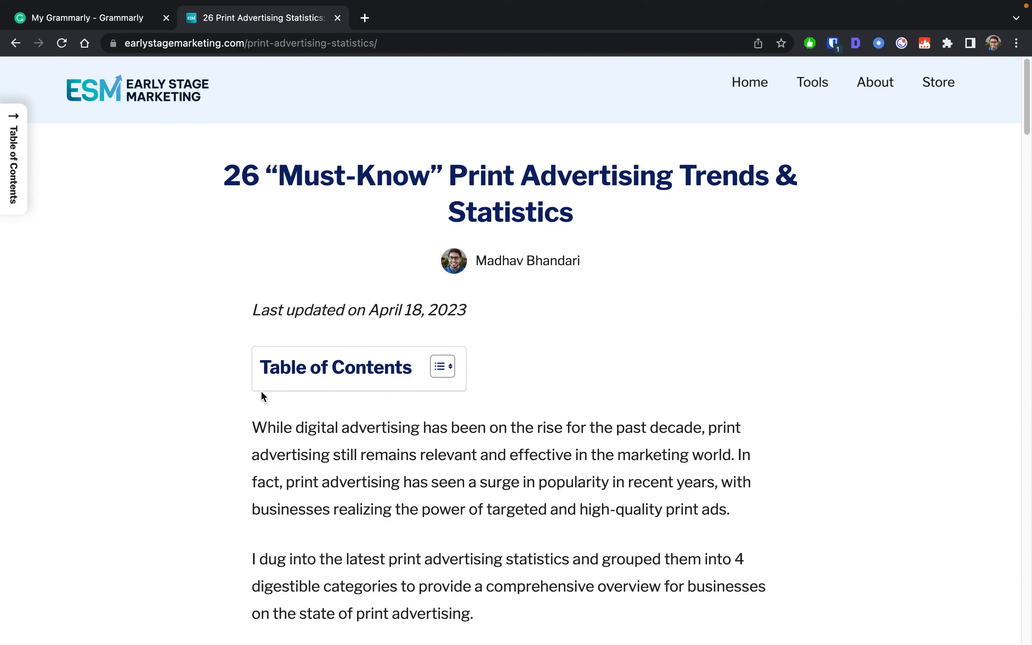
left_click_drag(252, 439, 673, 228)
scroll(460, 518, "down", 15)
scroll(458, 516, "down", 20)
scroll(458, 516, "up", 10)
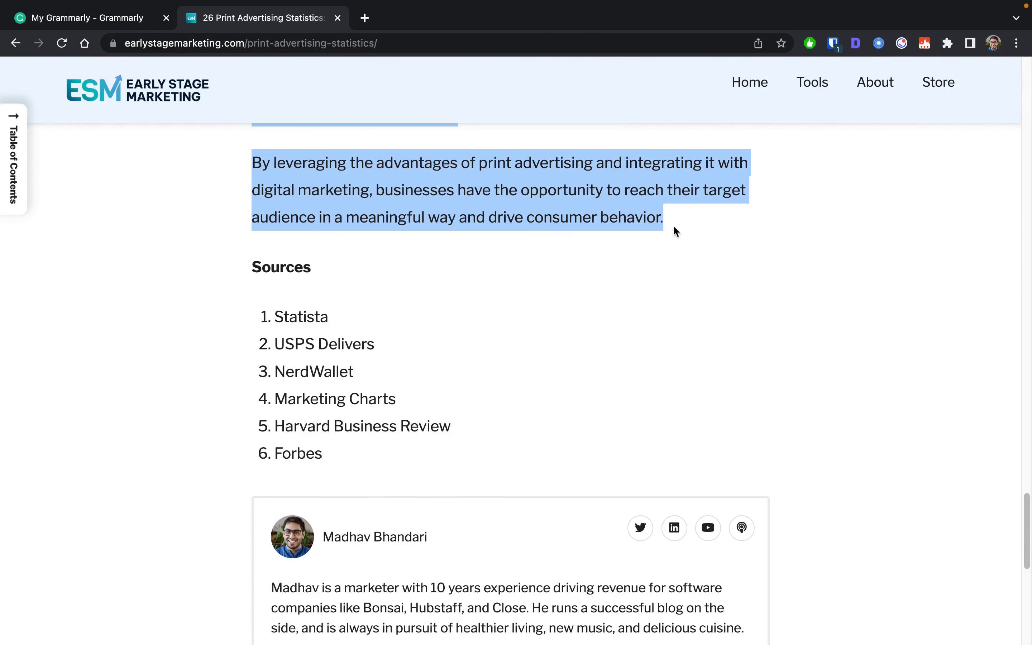
left_click(119, 20)
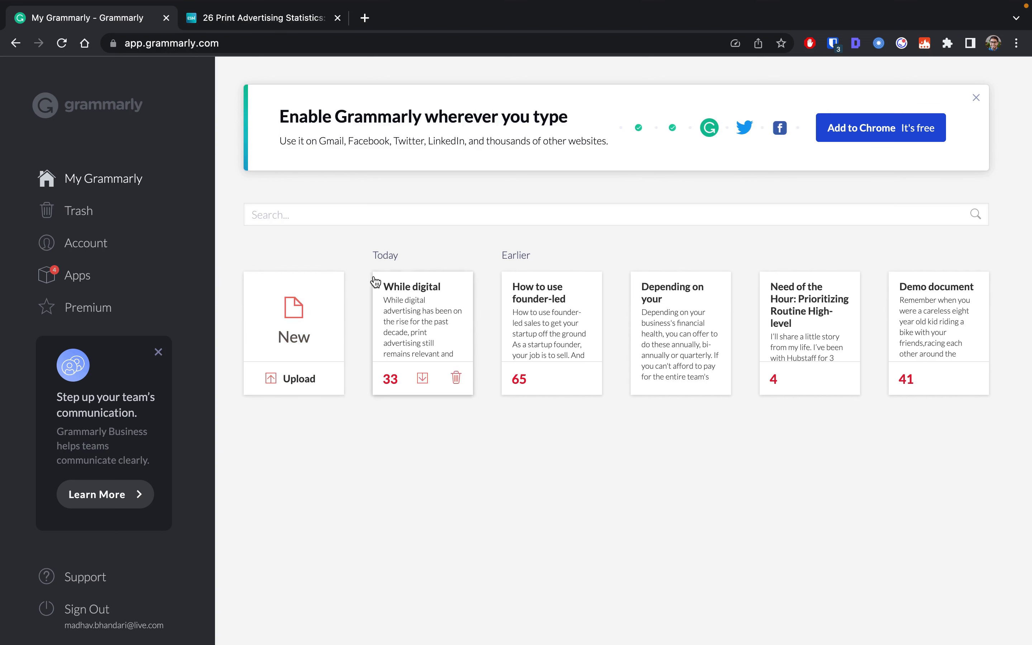
- Paste the print advertising article into new documents in both the free and Premium accounts
left_click(312, 333)
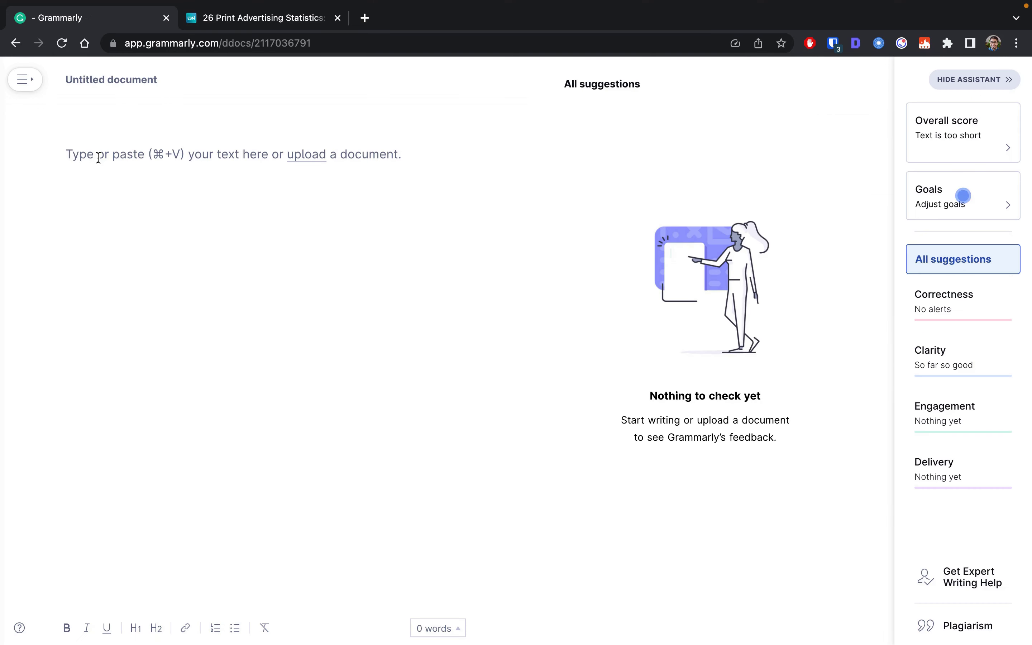
key("super+v")
mouse_move(502, 618)
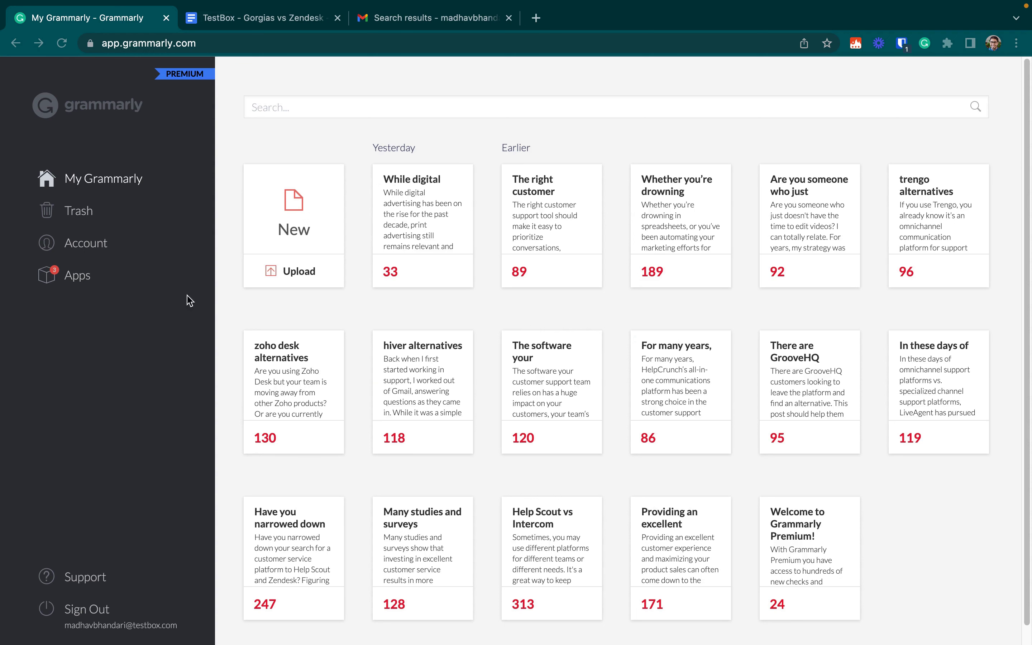
left_click(294, 215)
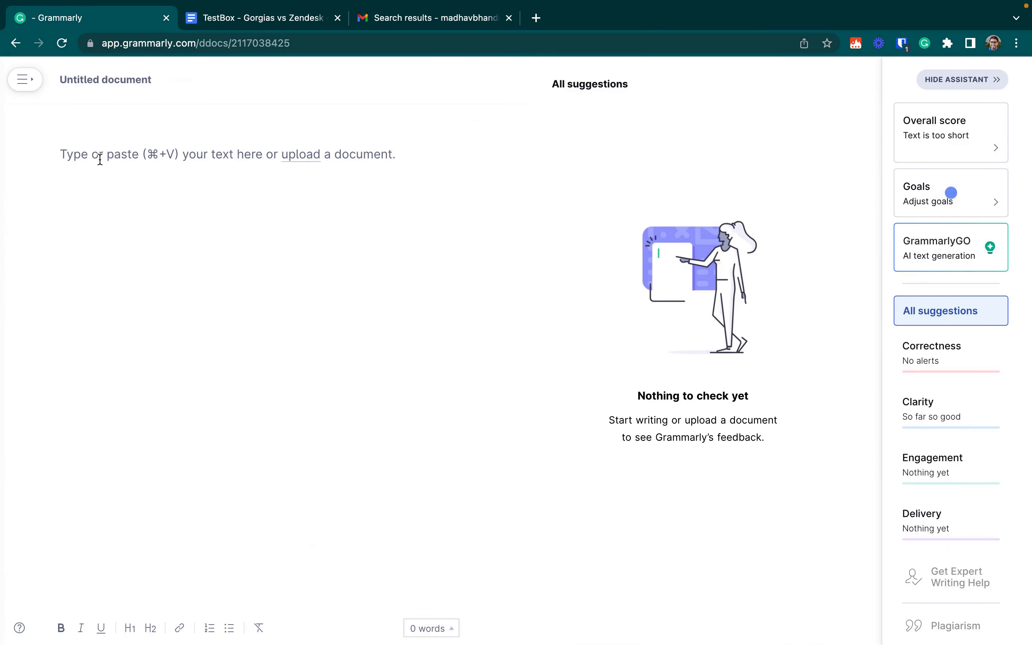
key("super+v")
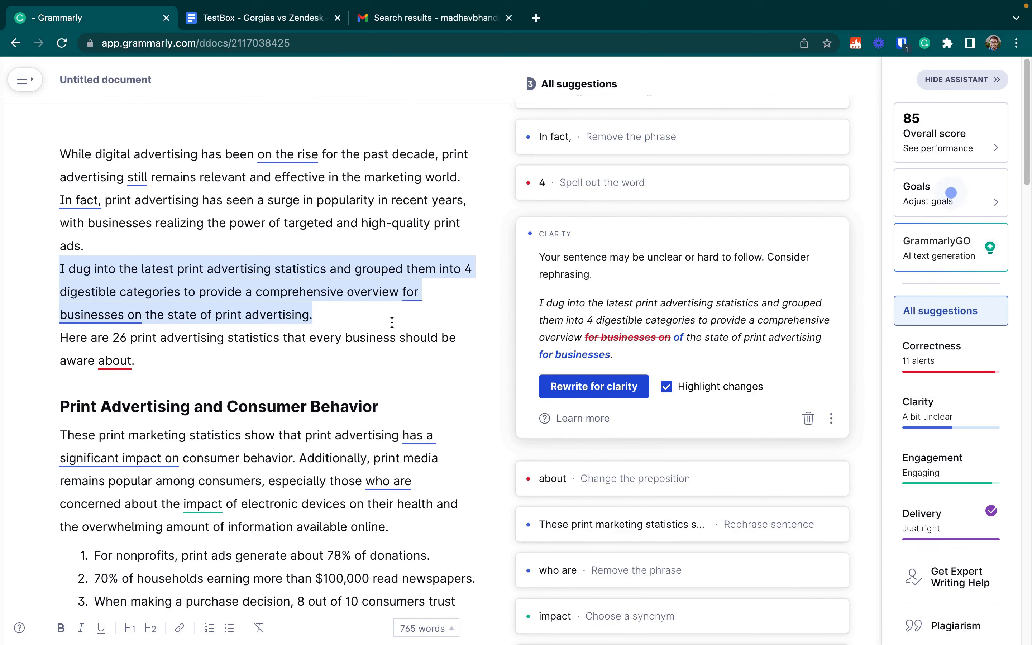
- Paste the article into another new document from the My Grammarly dashboard
left_click(193, 202)
left_click(29, 86)
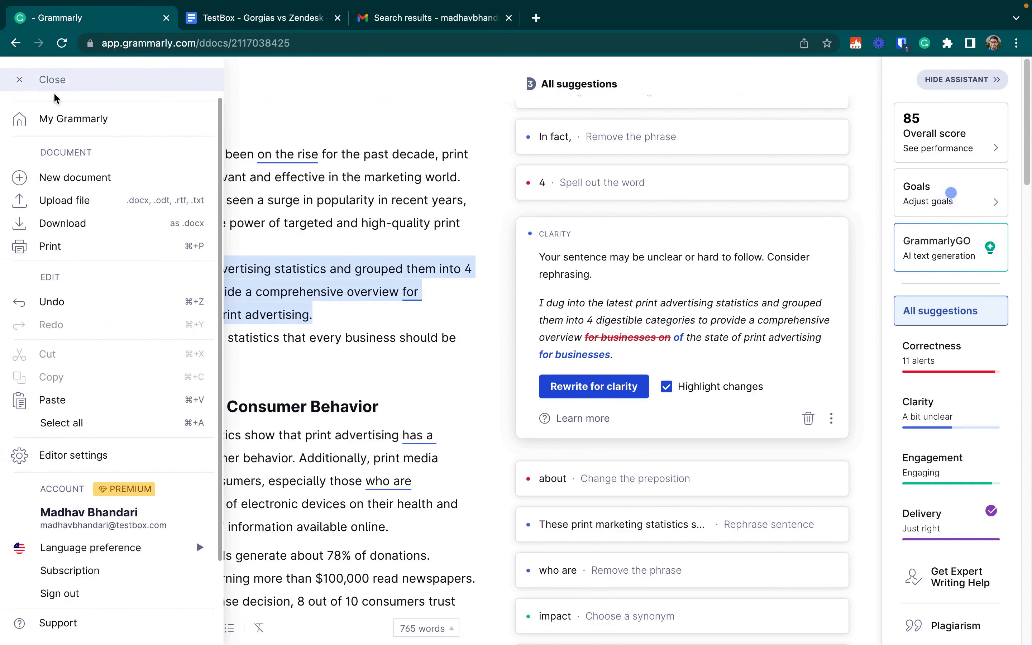
left_click(60, 115)
left_click(295, 214)
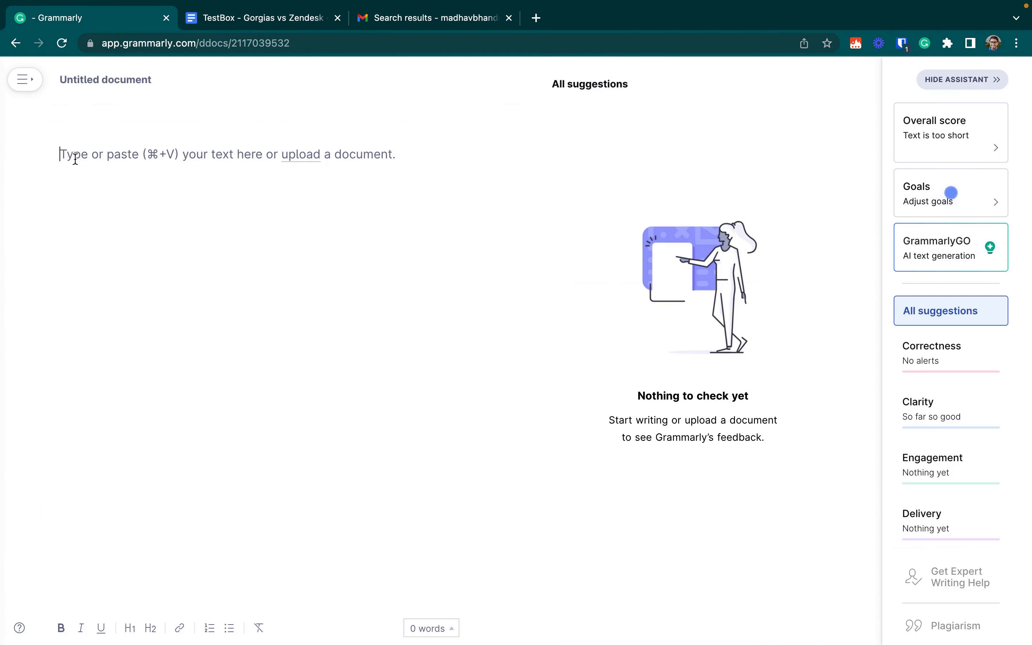
key("super+v")
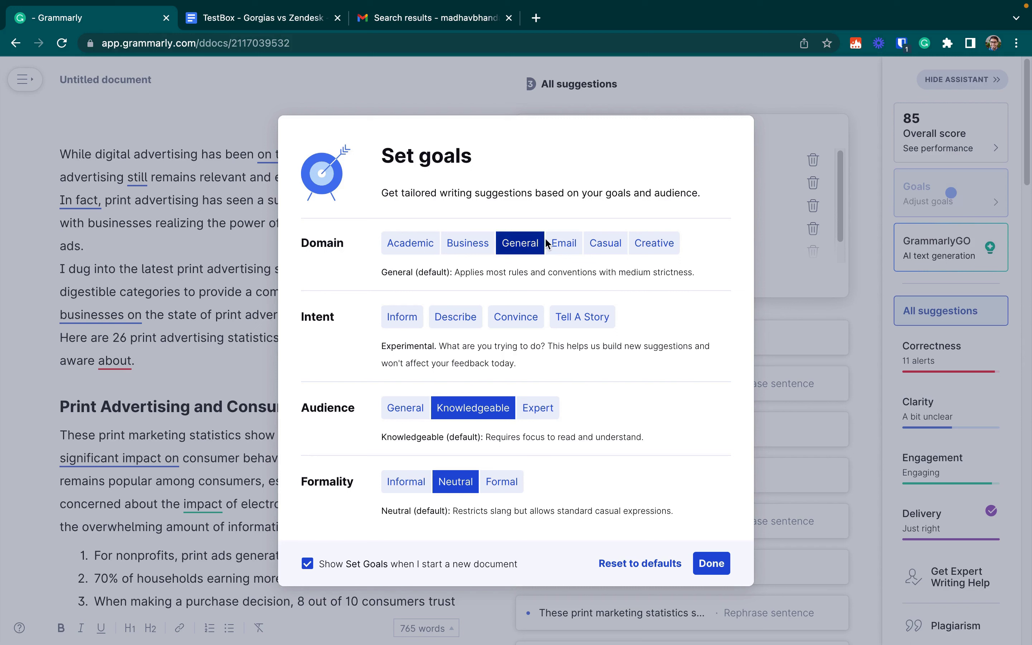
- Set the writing goals to Business domain, Inform intent and Expert audience
left_click(465, 242)
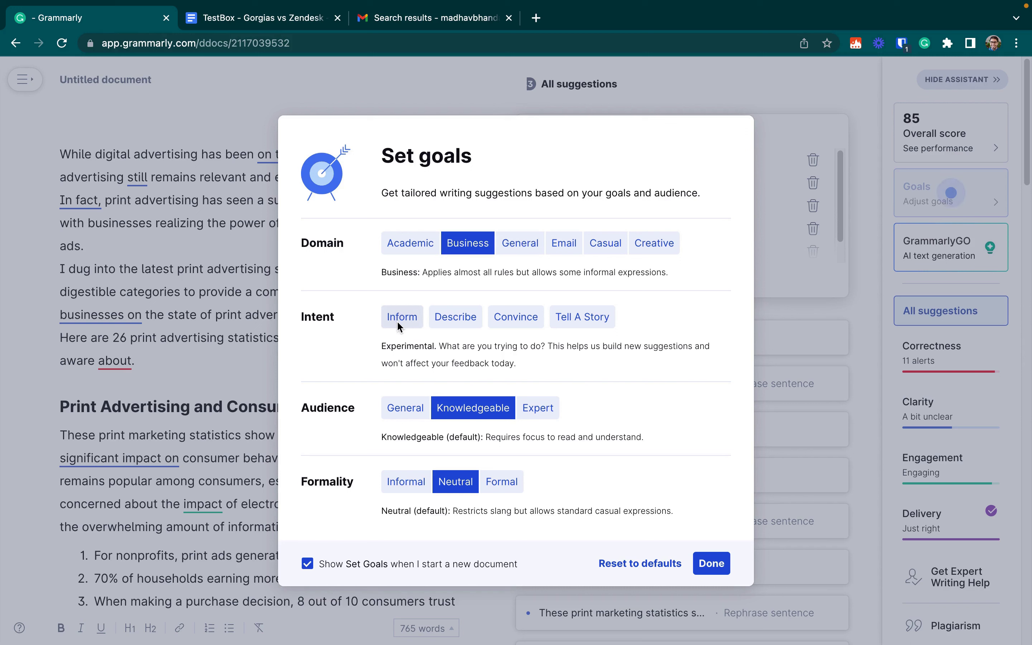
left_click(398, 325)
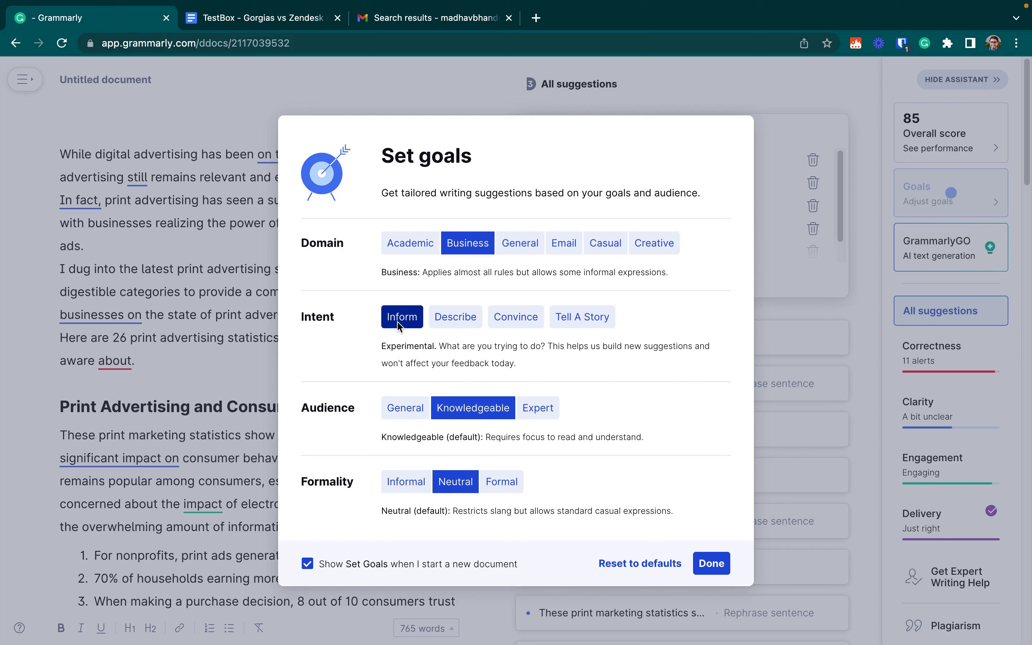
left_click(549, 412)
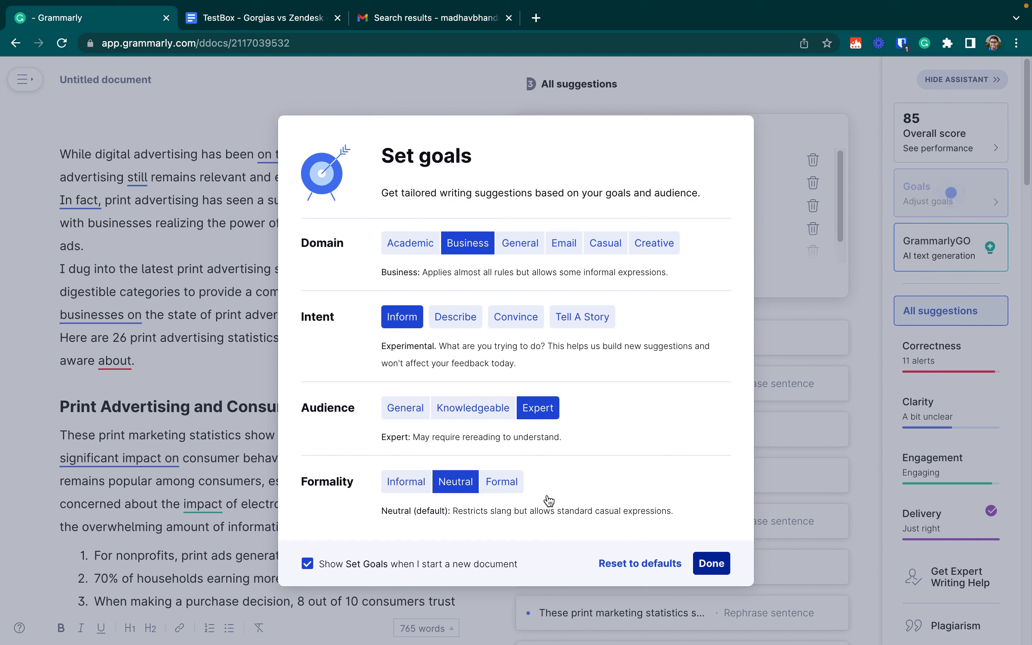
left_click(711, 563)
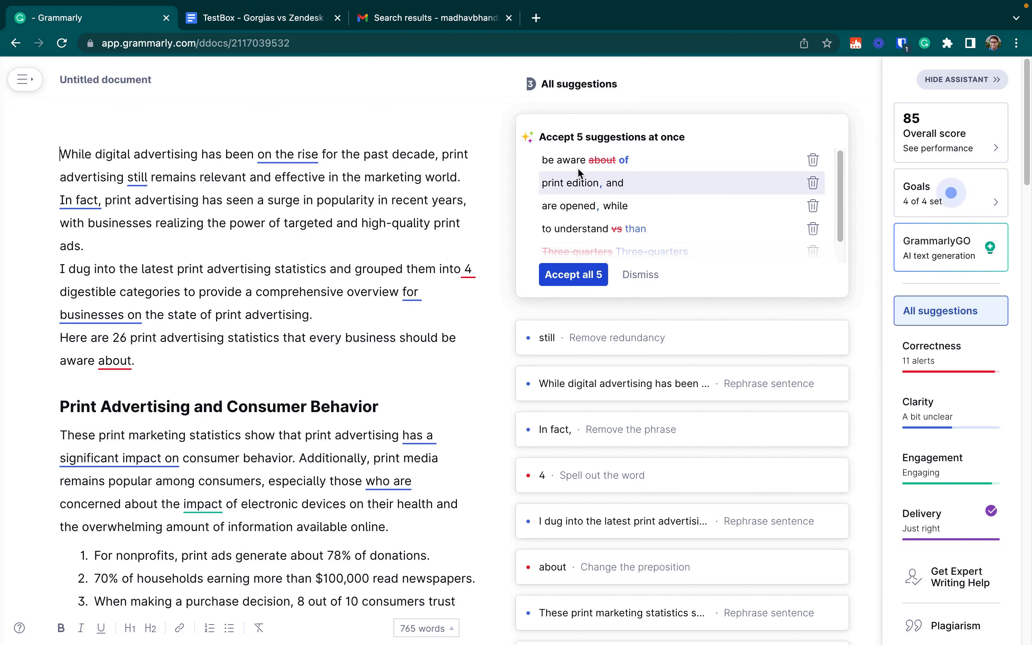
- Accept all 5 instant corrections, such as 'aware about' to 'aware of', raising the score to 87
left_click(567, 280)
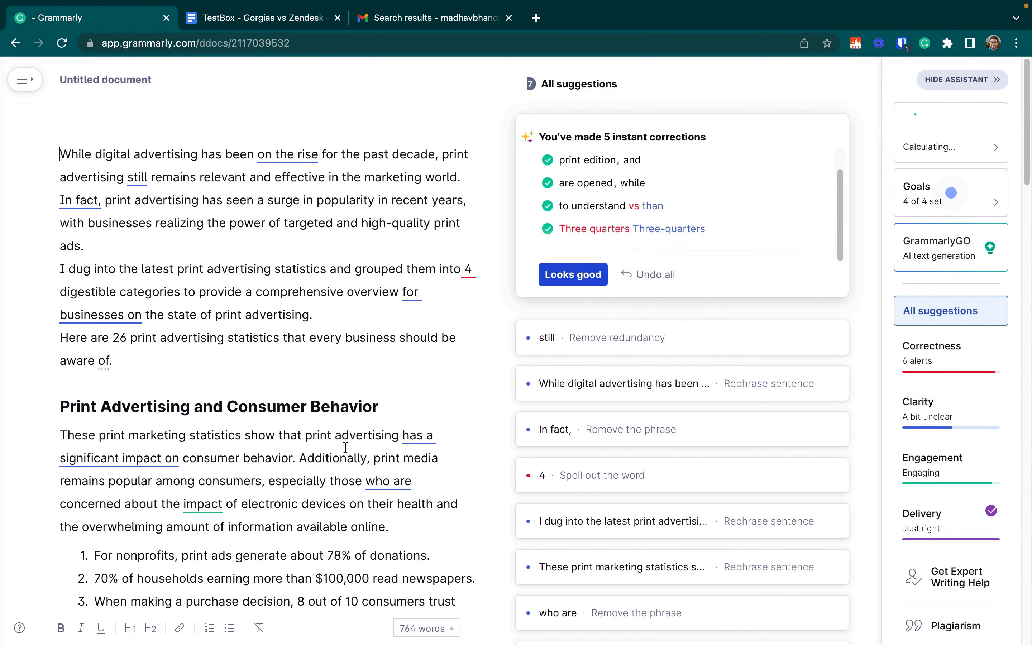
scroll(447, 358, "down", 3)
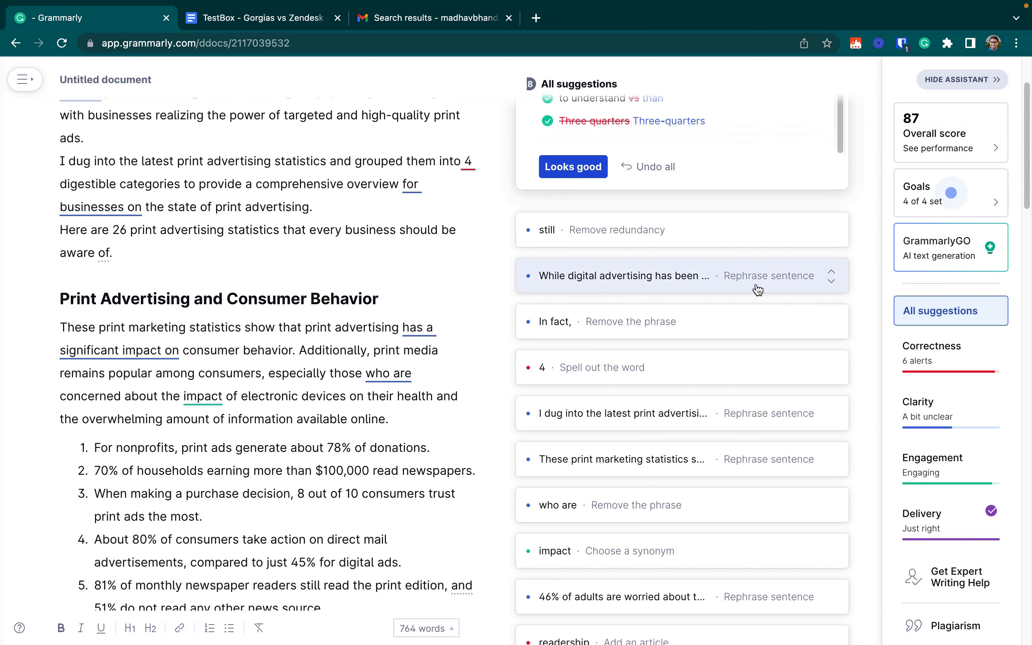
scroll(411, 371, "down", 2)
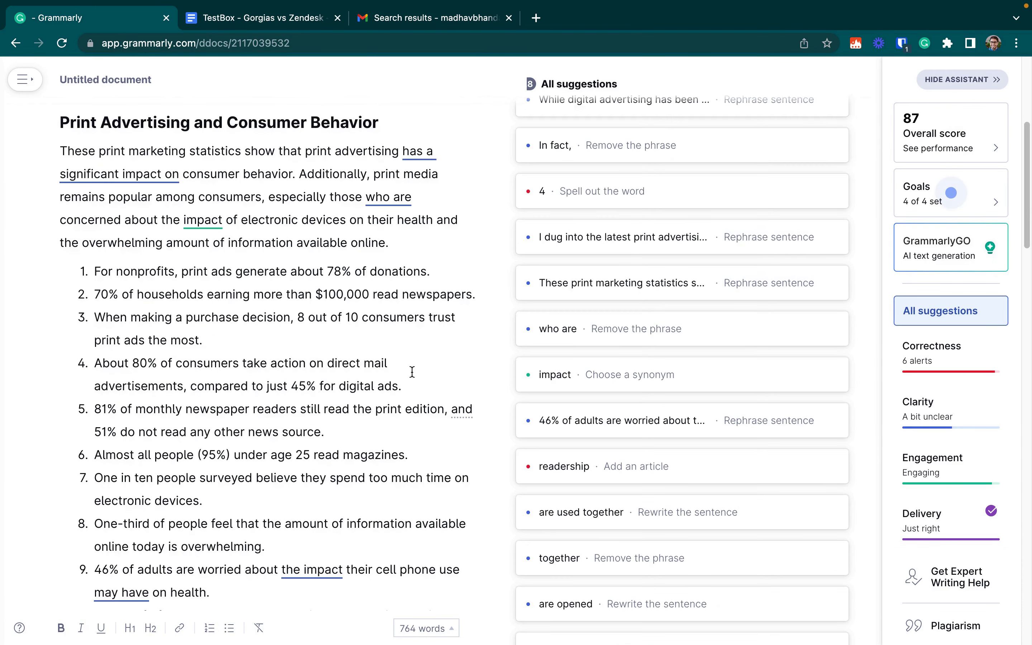
scroll(412, 372, "down", 15)
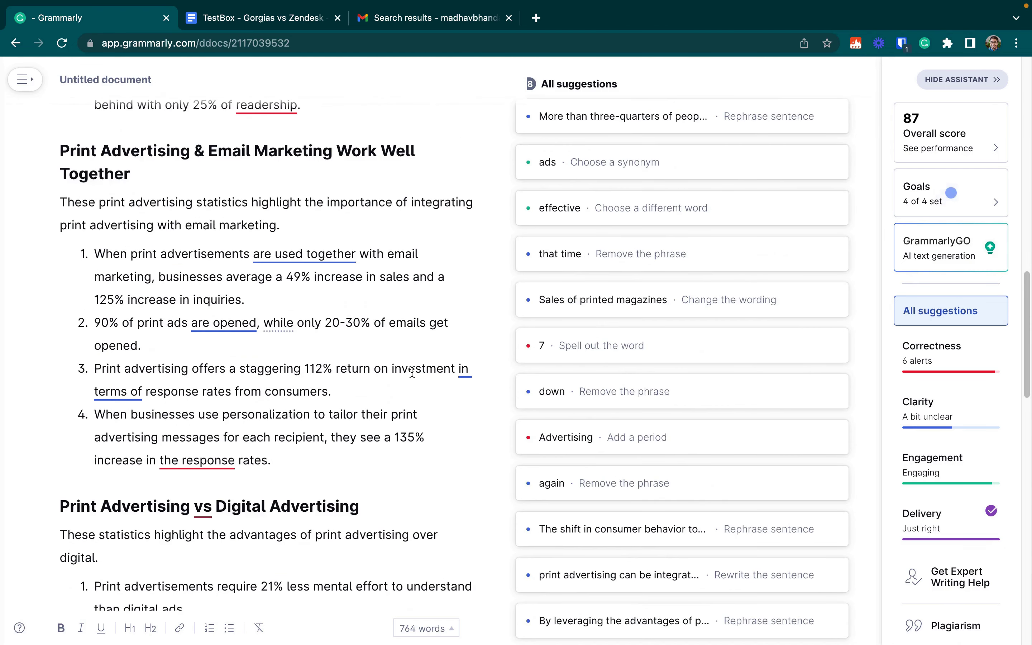
scroll(412, 372, "down", 4)
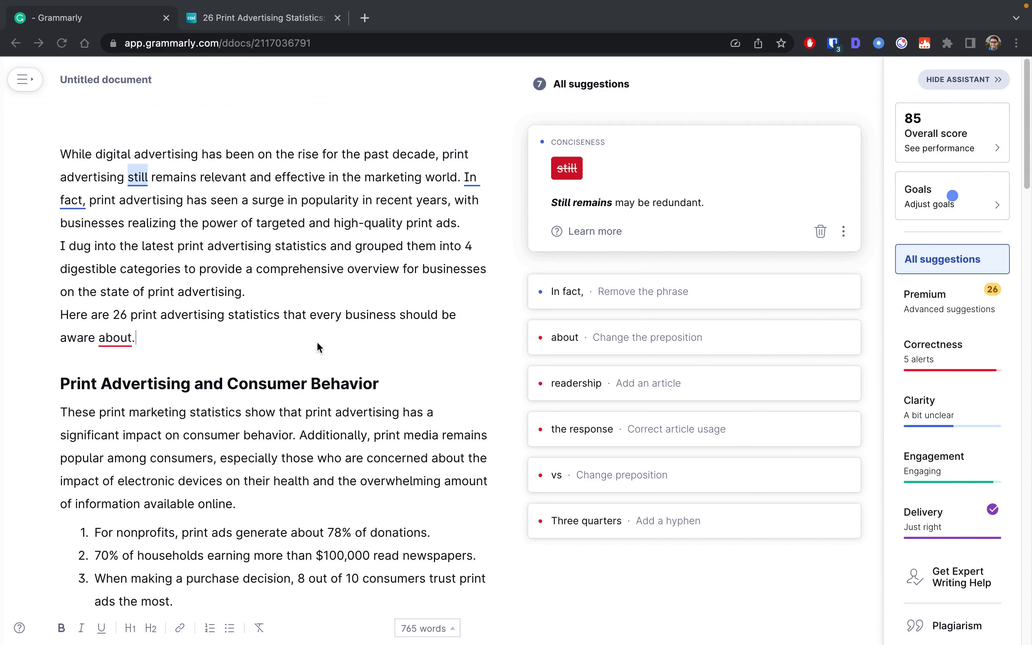
- Remove the extra 'the' before 'response' in list item 4
scroll(249, 297, "down", 15)
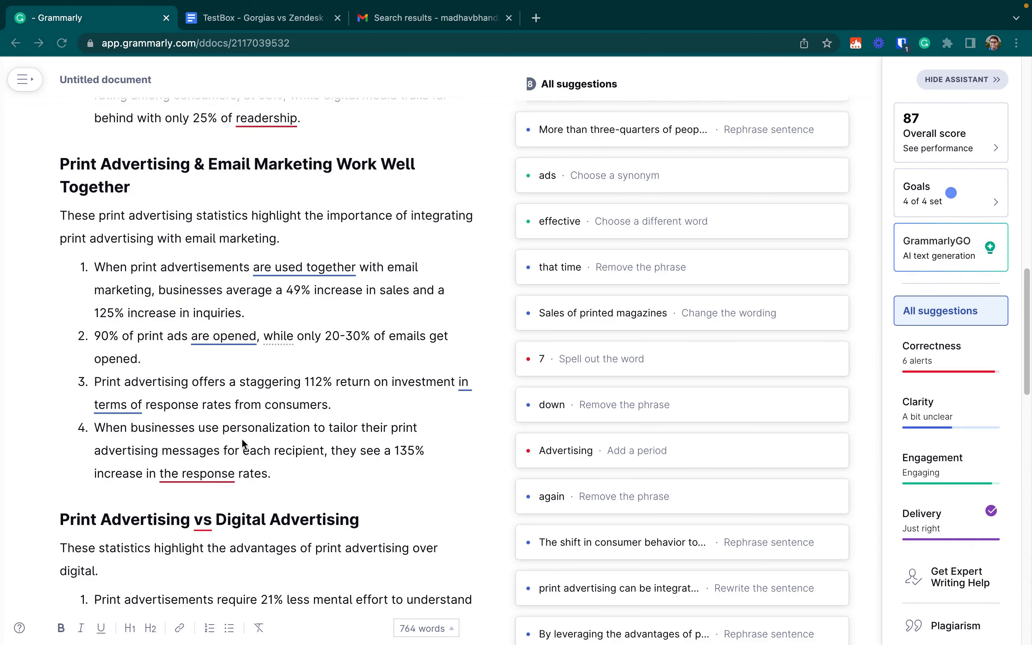
scroll(240, 438, "down", 2)
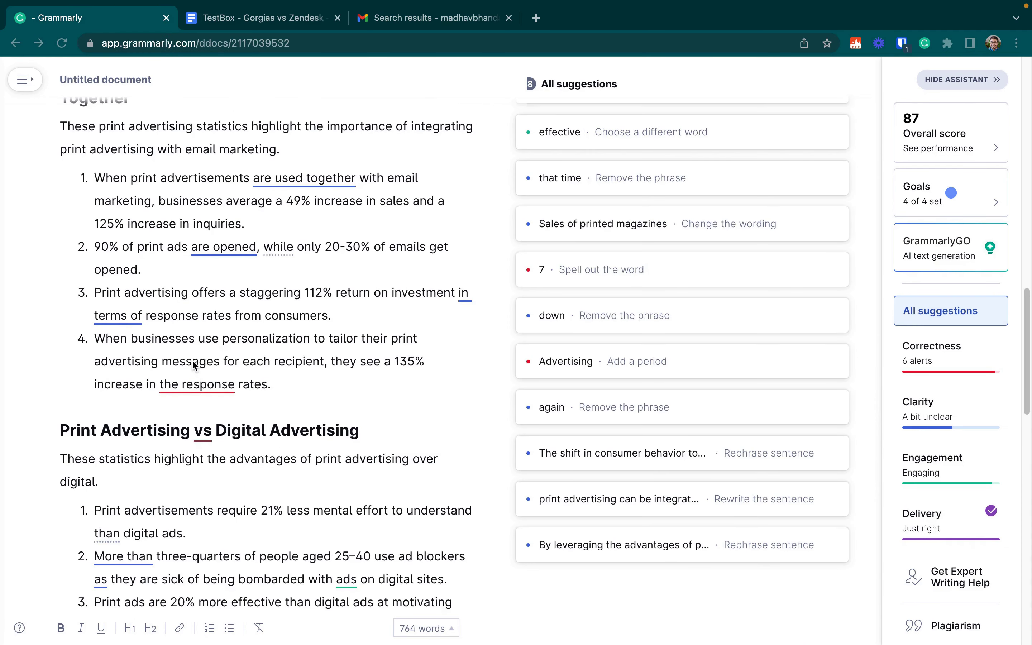
left_click(178, 384)
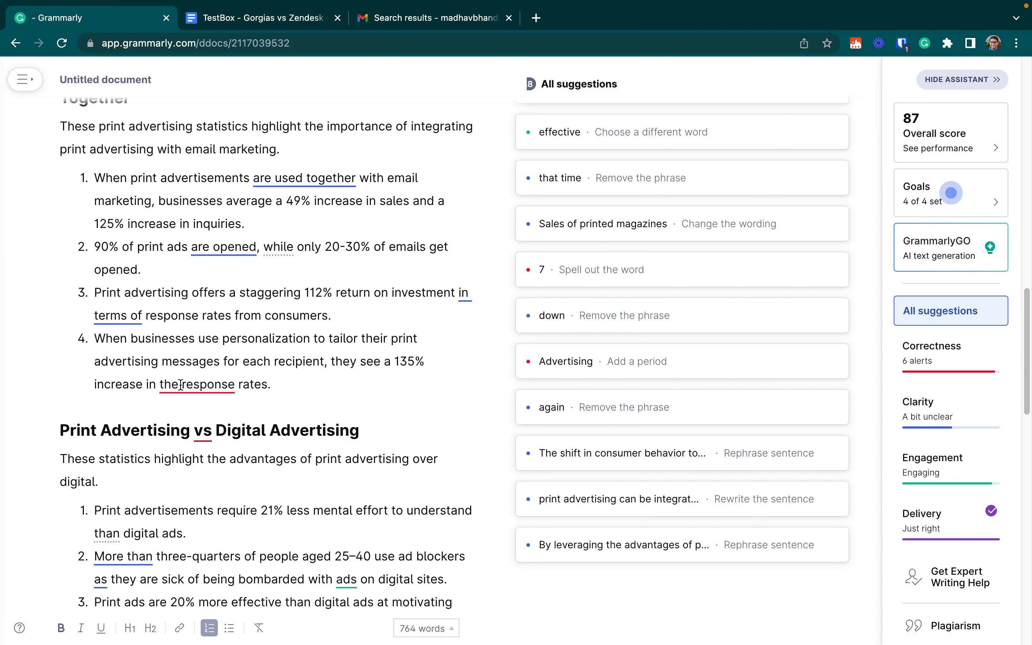
left_click(207, 384)
left_click(208, 384)
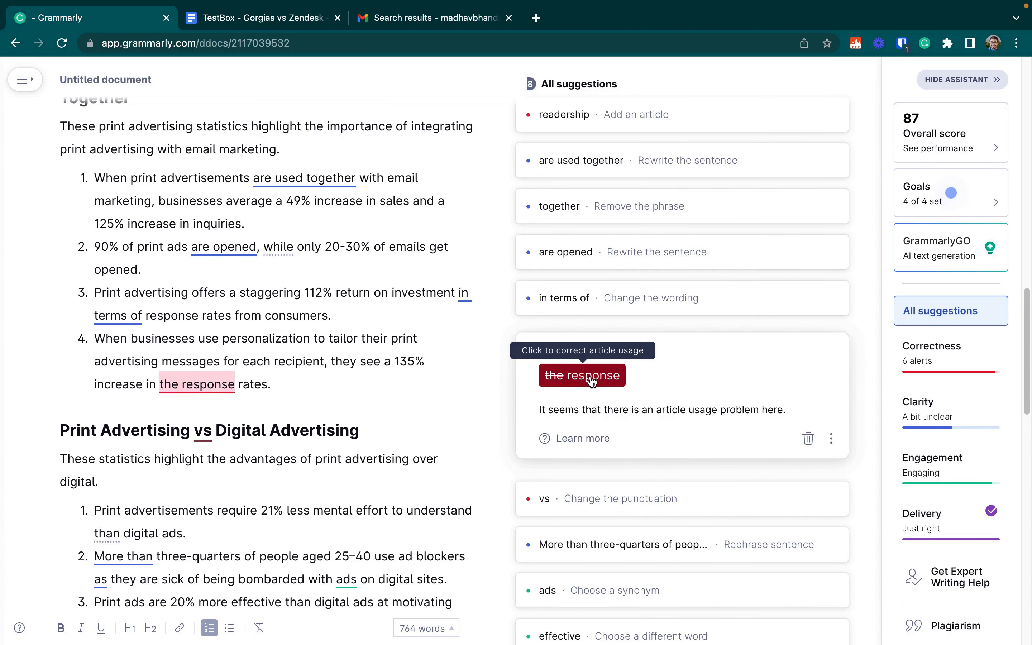
left_click(590, 382)
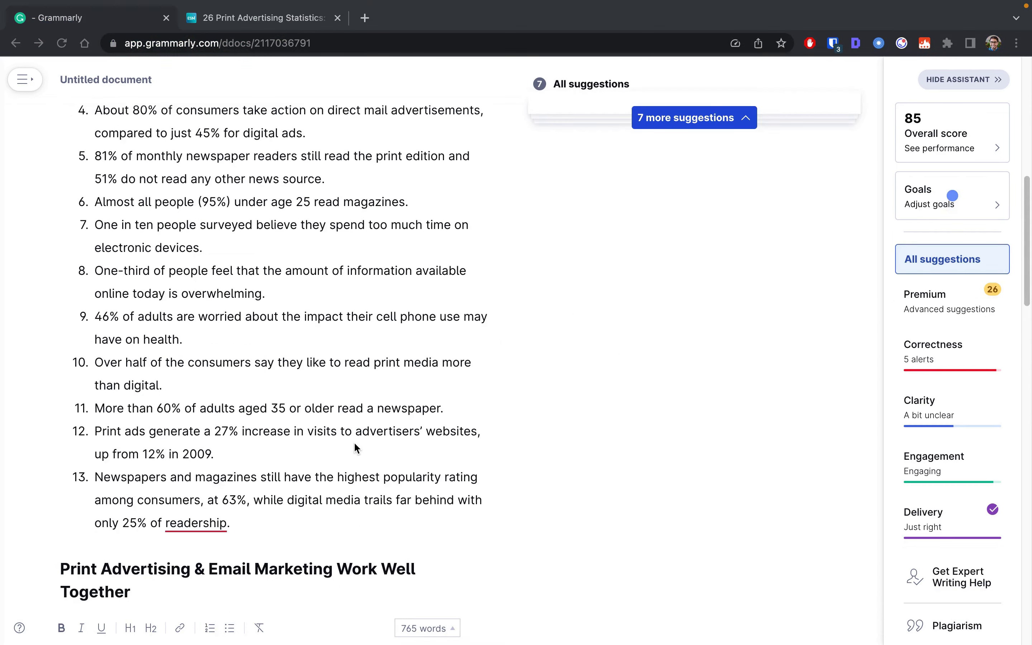
- View the grammar suggestion for 'the response' and the 'in terms of' wordiness suggestion
scroll(356, 448, "up", 10)
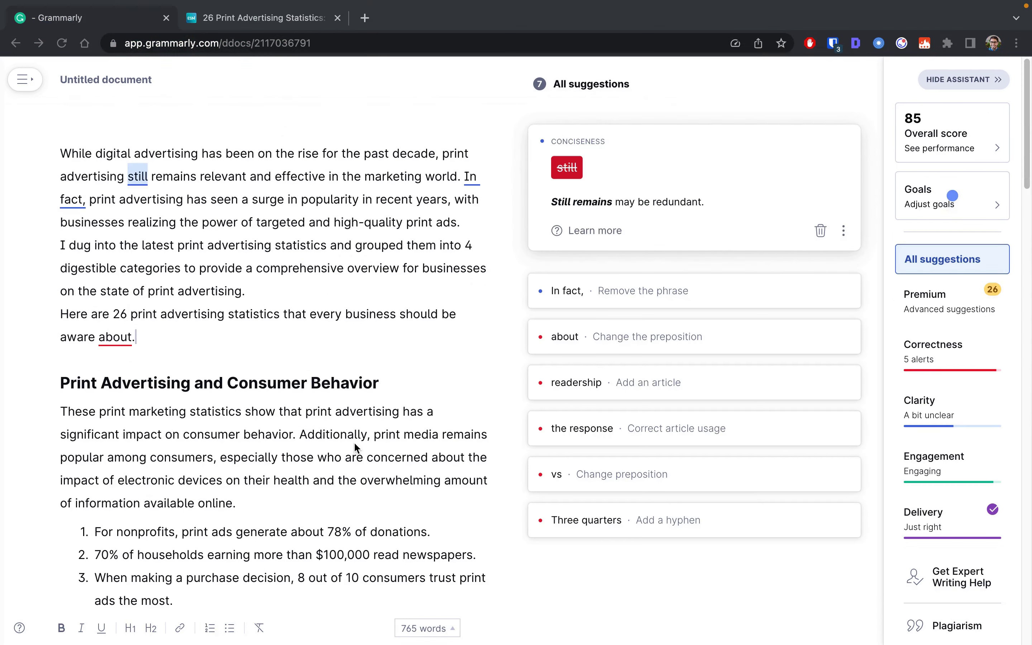
scroll(356, 448, "down", 20)
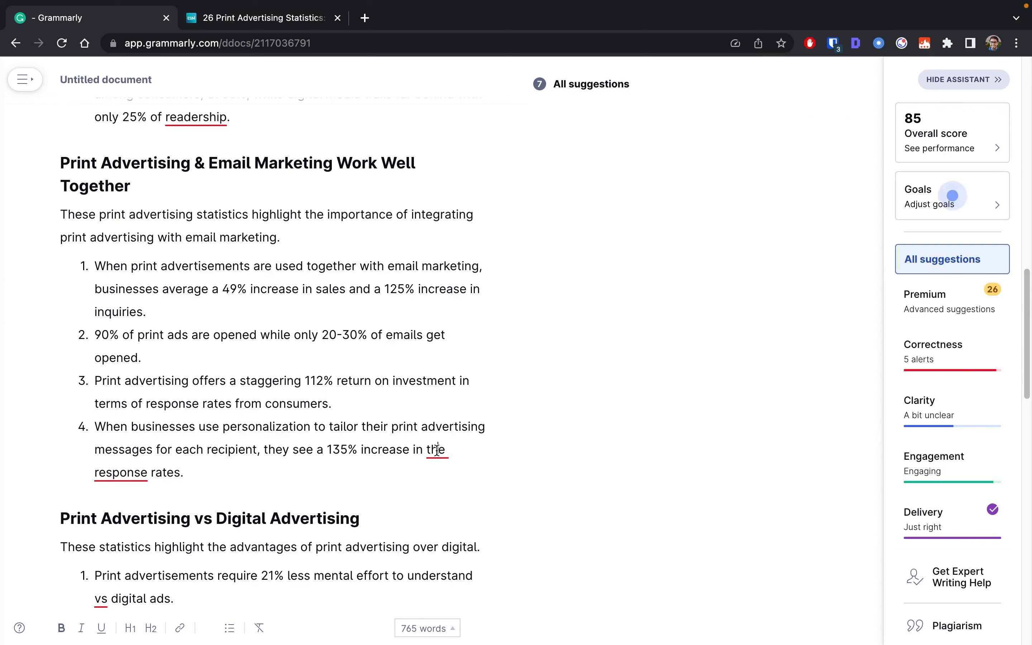
left_click(435, 449)
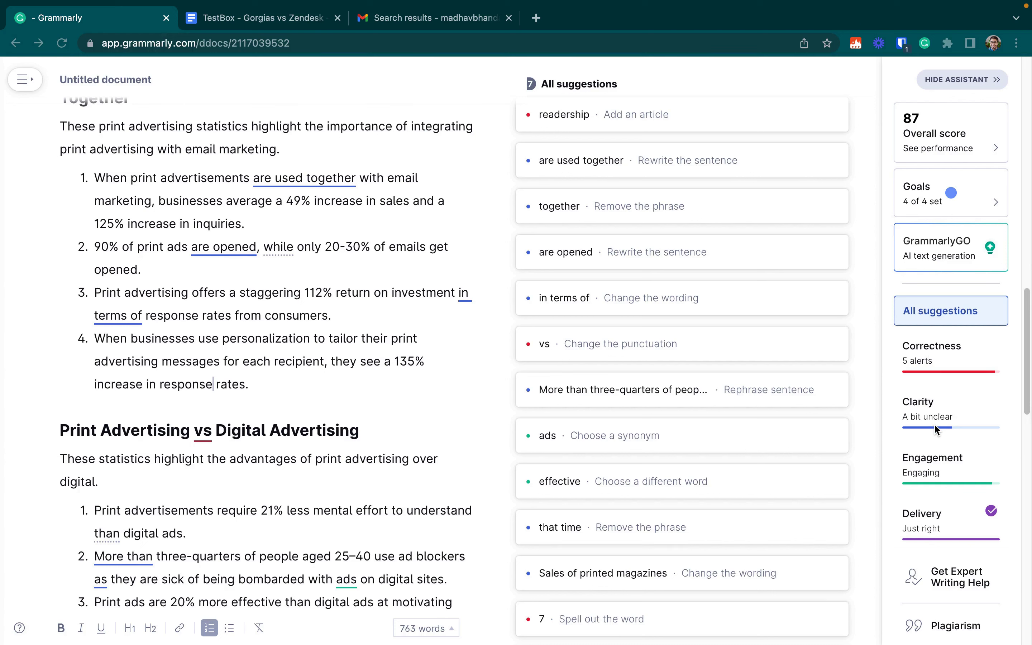
left_click(466, 293)
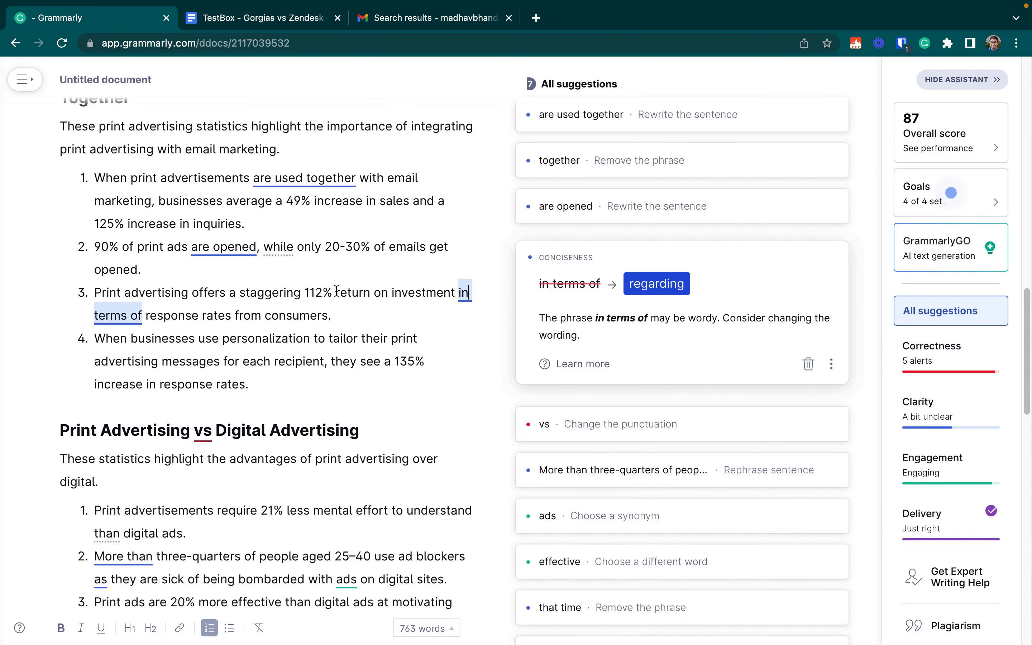
- Dismiss the 'in terms of' → 'regarding' suggestion, then view the 'are opened' and 'ads' suggestions
left_click(478, 299)
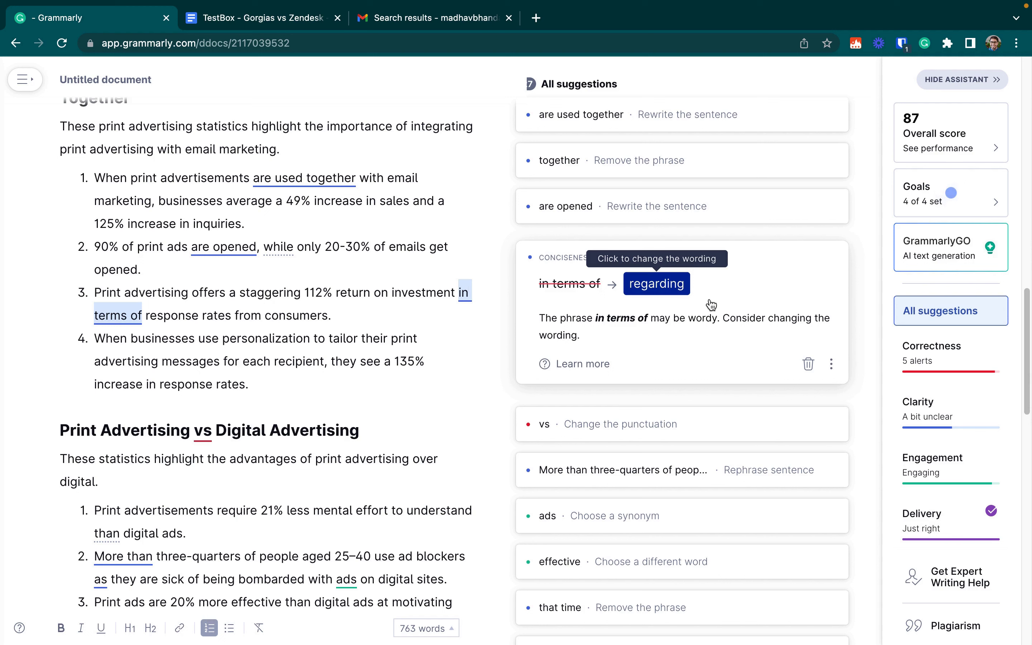
left_click(809, 368)
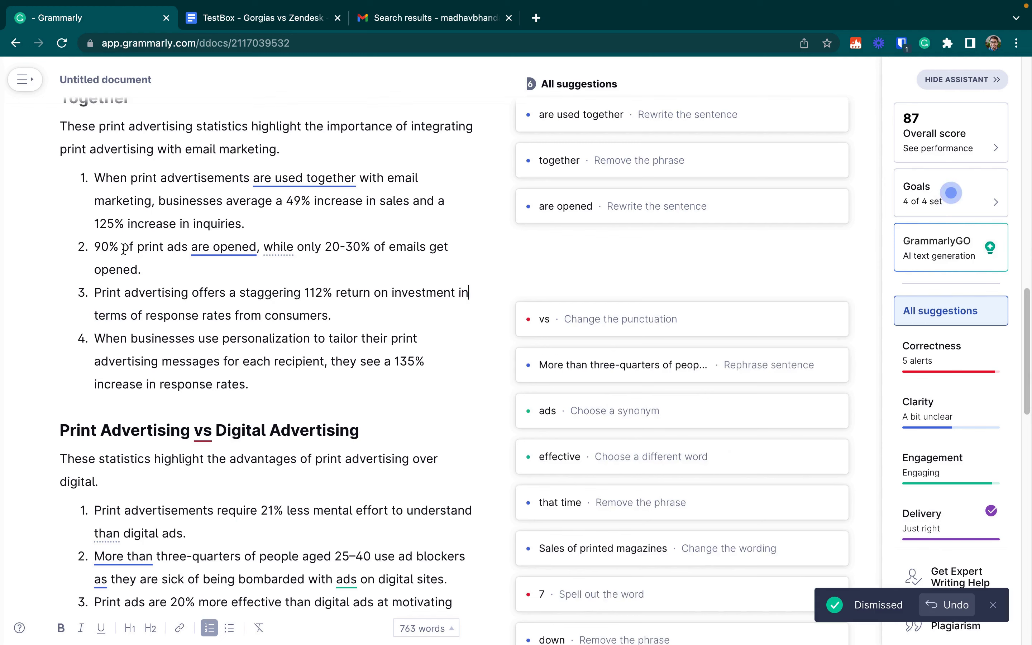
left_click(229, 248)
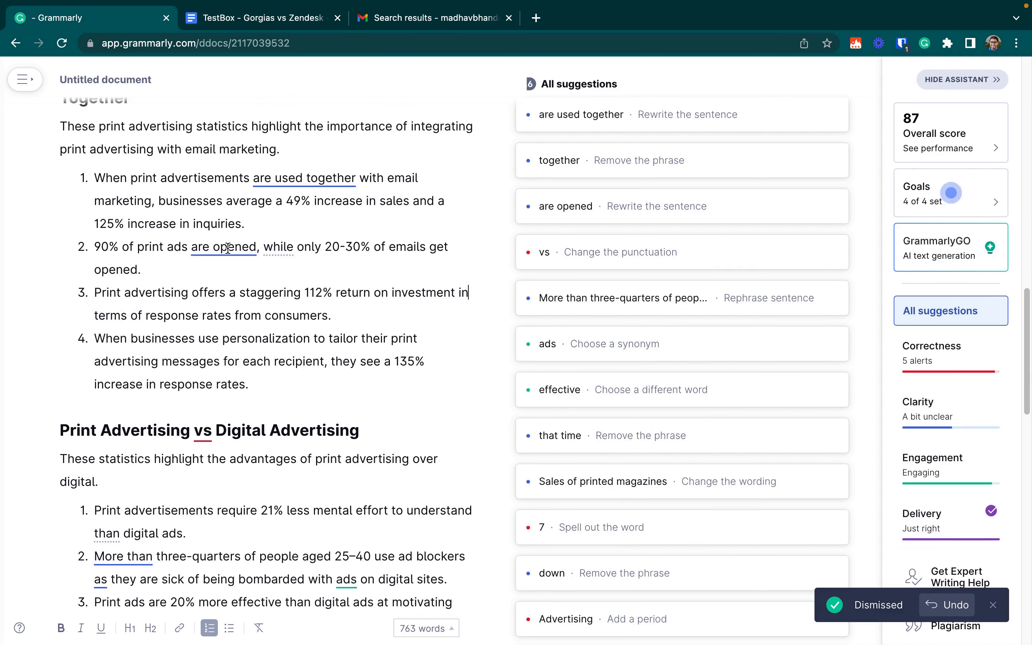
left_click(228, 247)
scroll(341, 435, "down", 4)
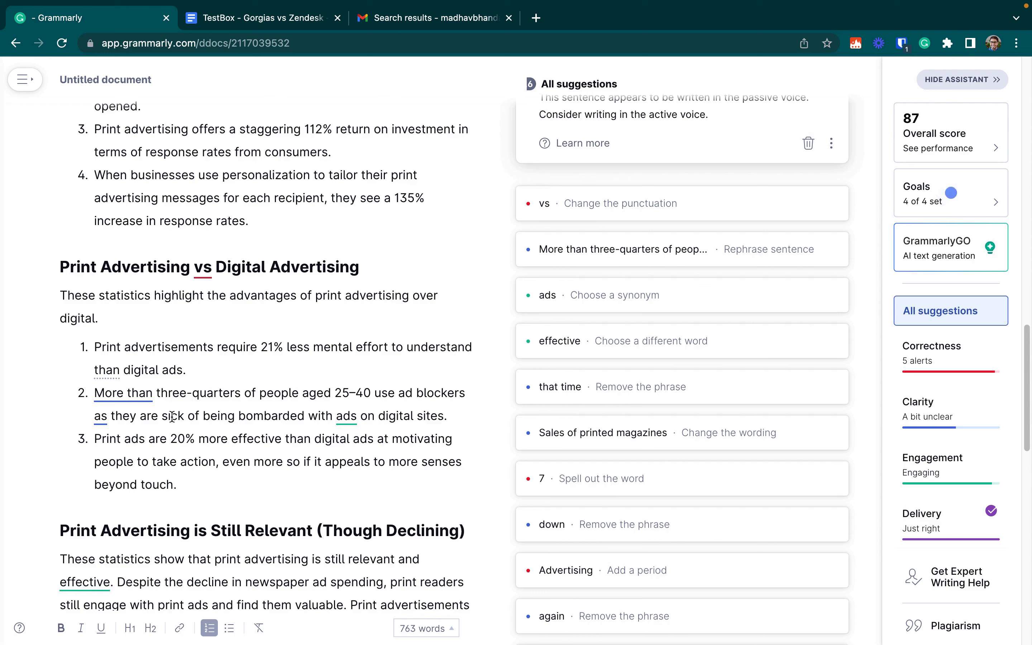
left_click(345, 416)
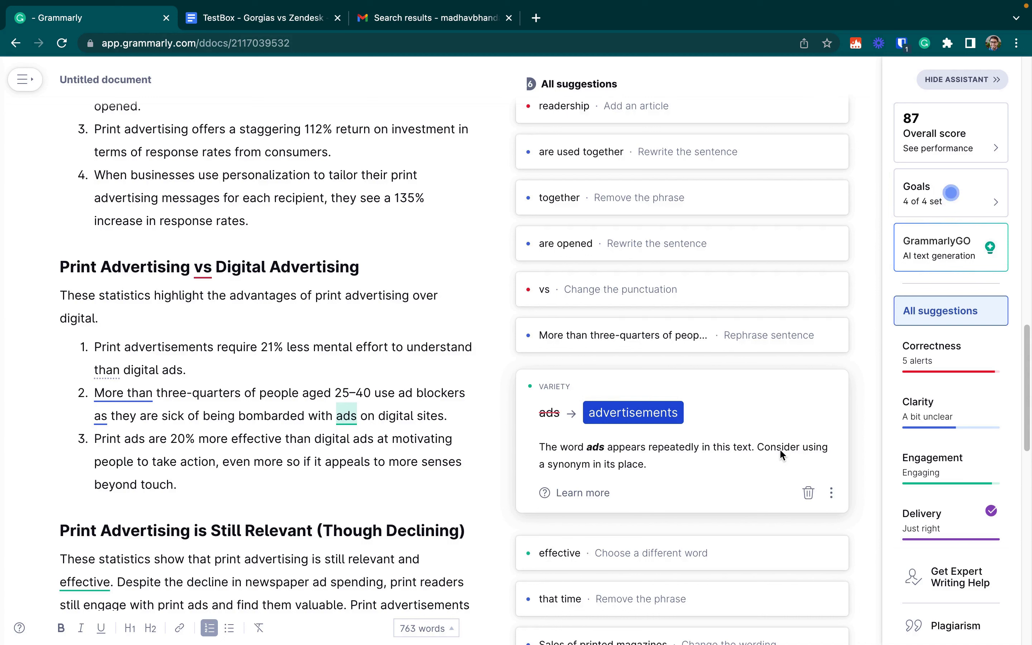
- Replace 'ads' with 'advertisements' in the ad-blocker statistic, lifting the score to 89
left_click(644, 421)
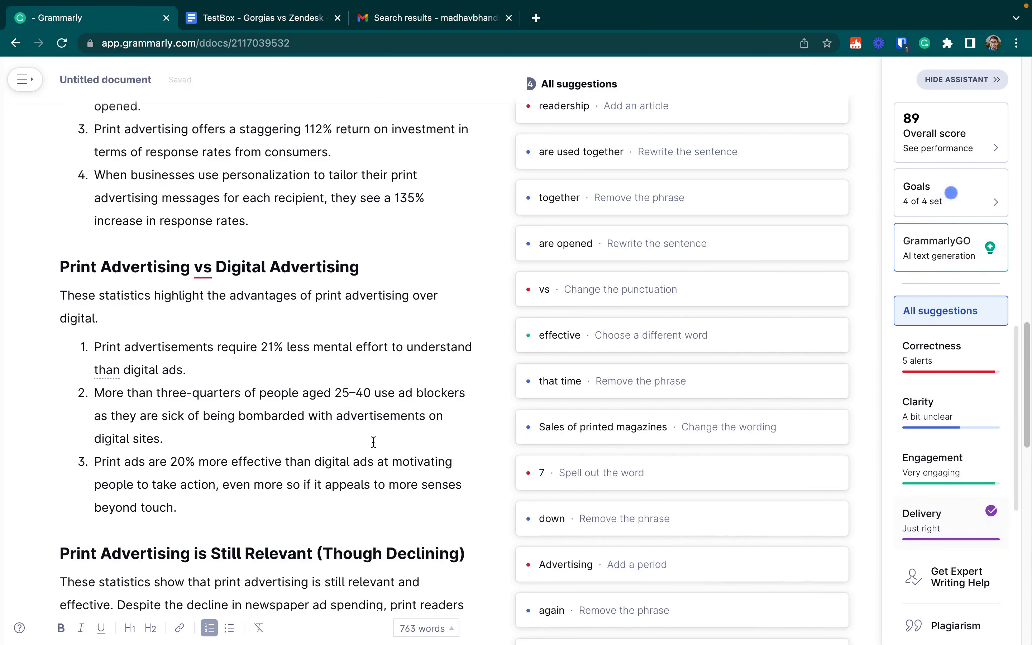
scroll(373, 442, "down", 2)
scroll(373, 443, "down", 10)
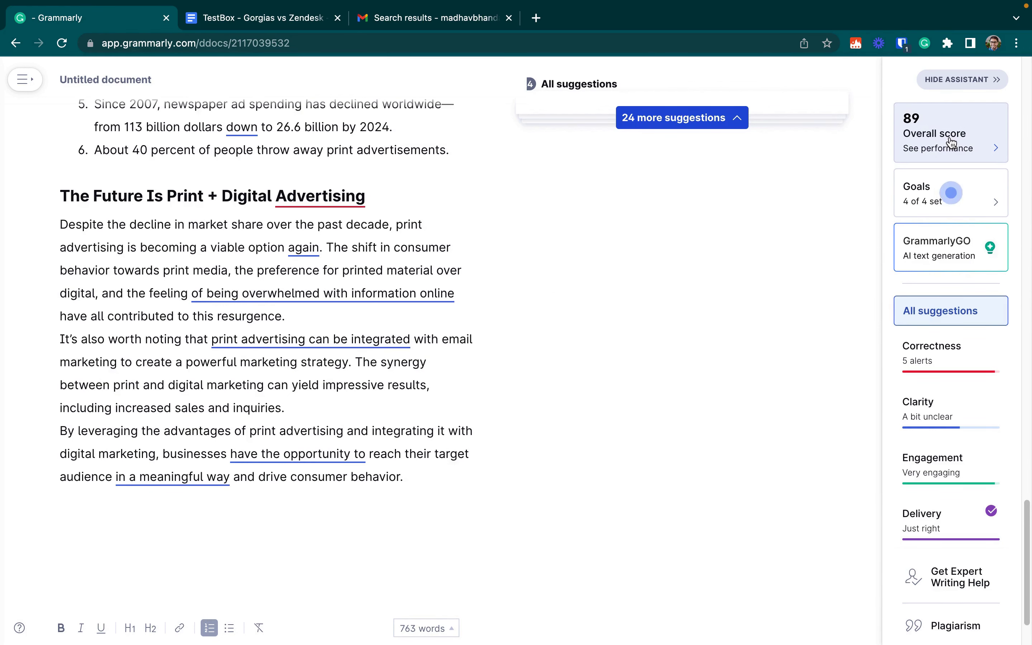
- Review the Premium performance report (score 89, 763 words), then switch to the free-version window
left_click(950, 142)
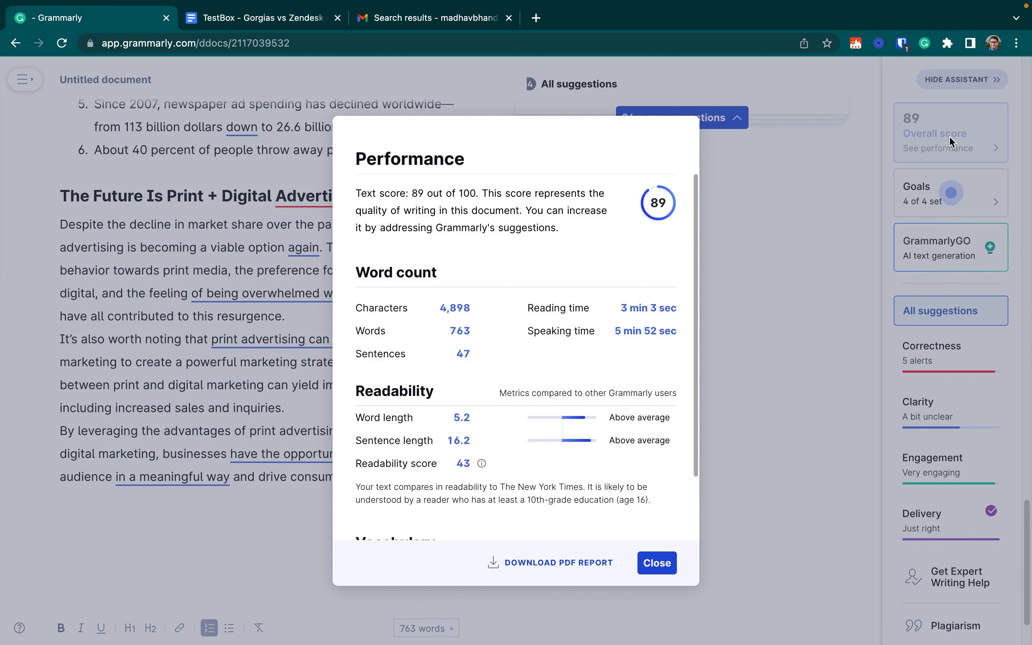
scroll(577, 378, "down", 2)
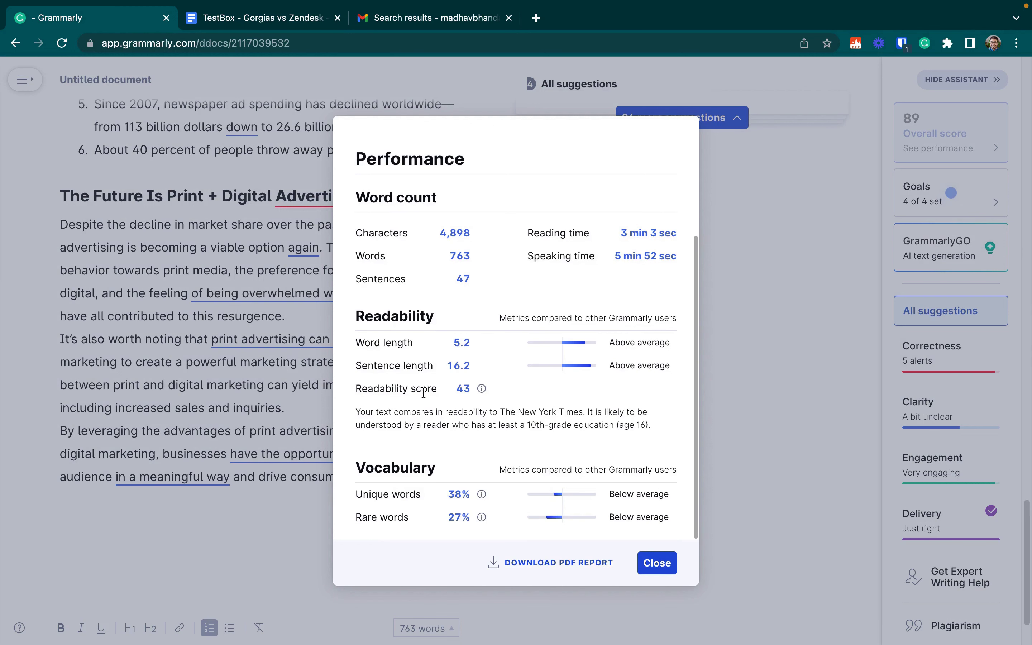
scroll(424, 397, "up", 2)
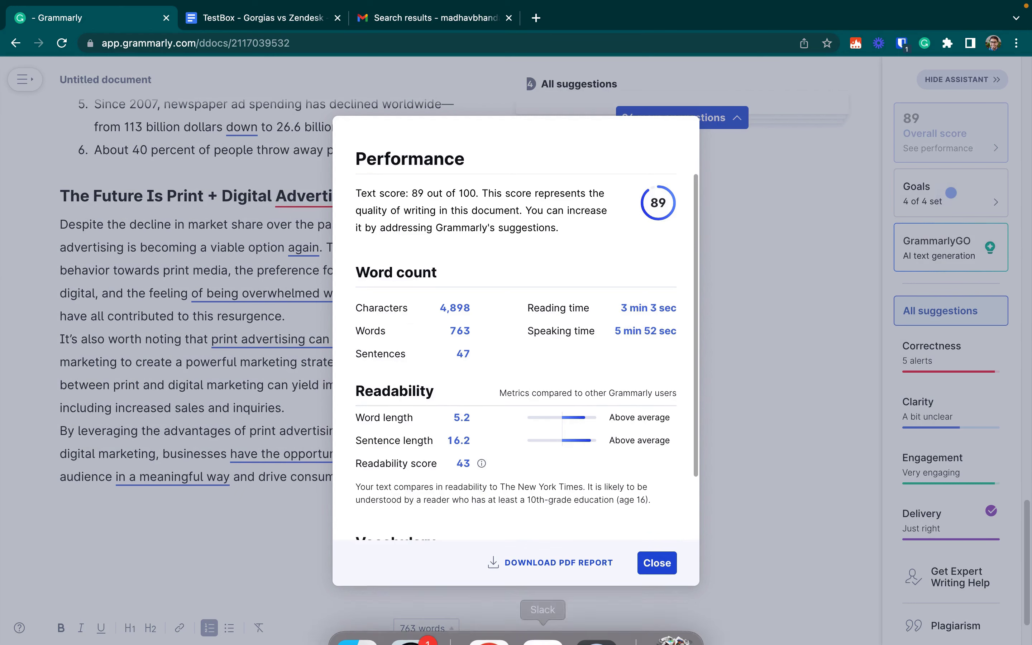
left_click(499, 616)
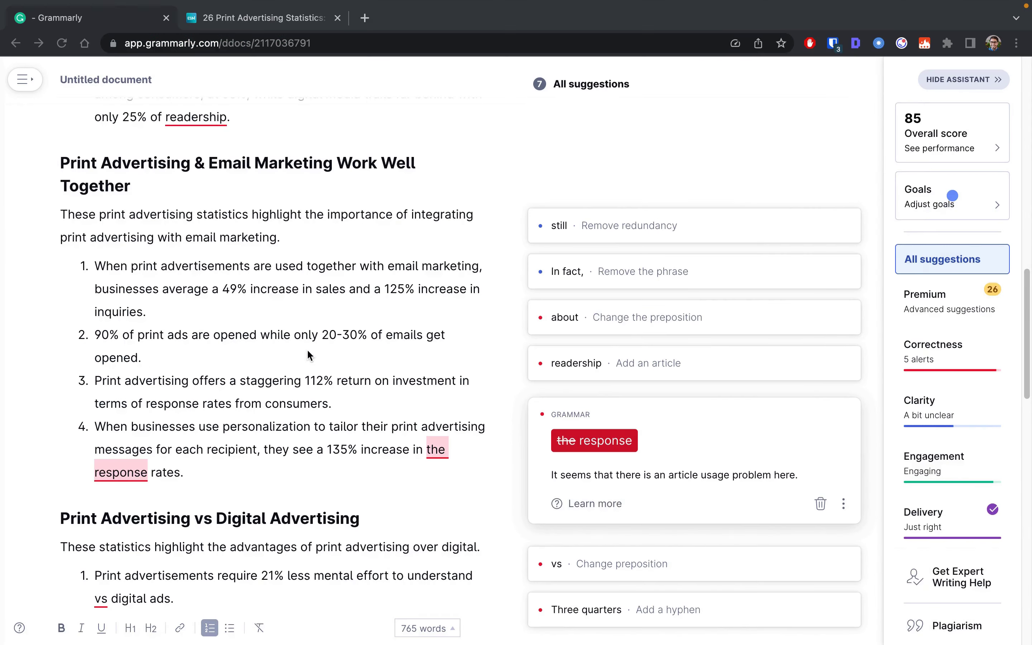
- Filter the free-version suggestions to Clarity, showing the 'still remains' and 'In fact,' fixes
scroll(316, 309, "down", 7)
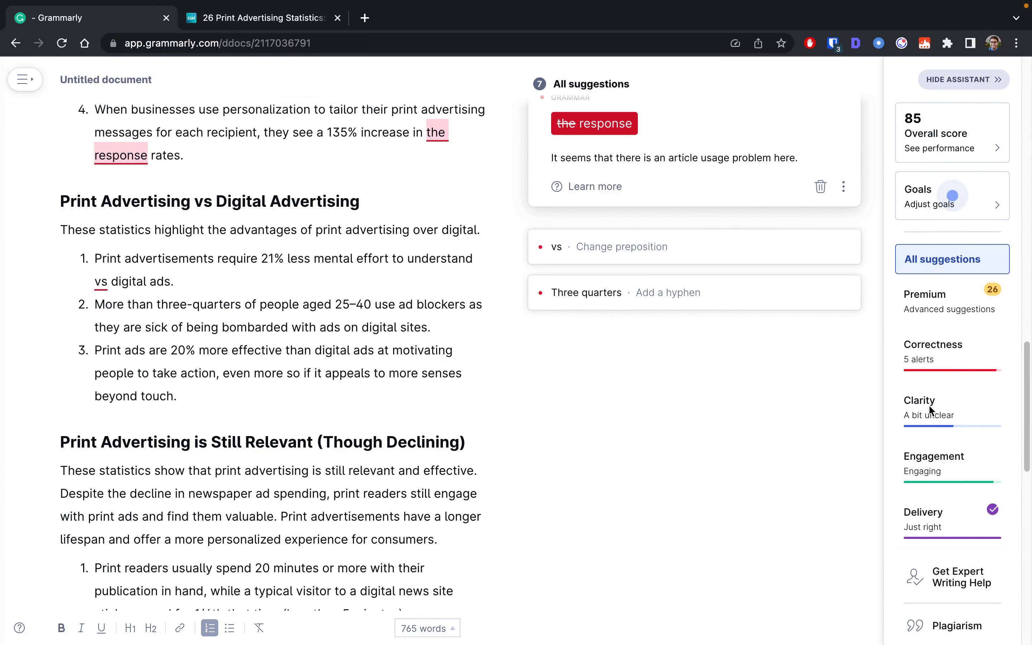
left_click(929, 410)
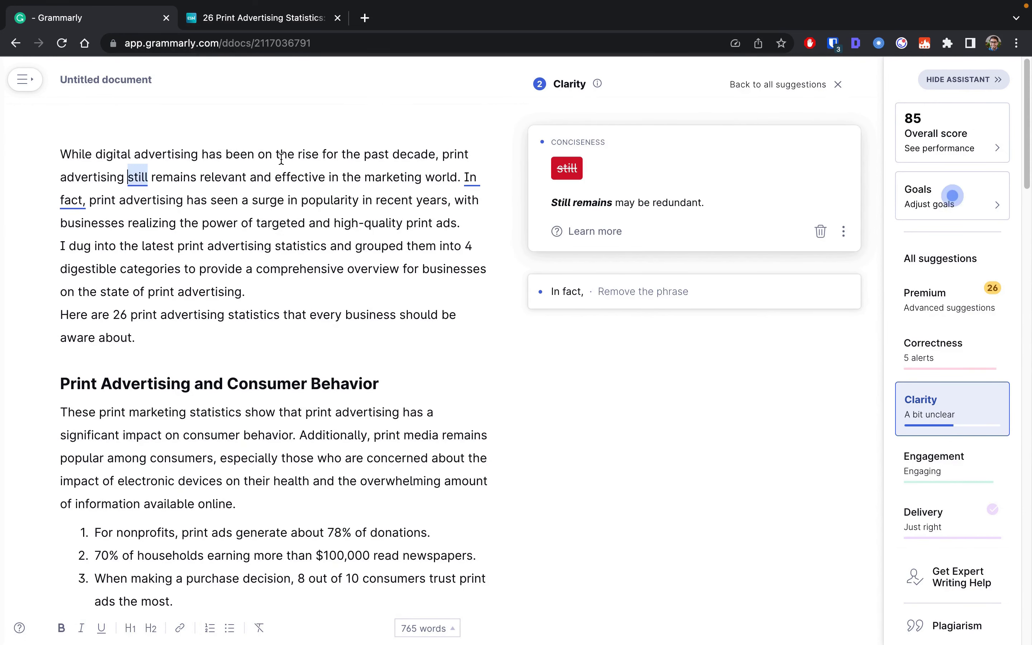
scroll(346, 283, "down", 8)
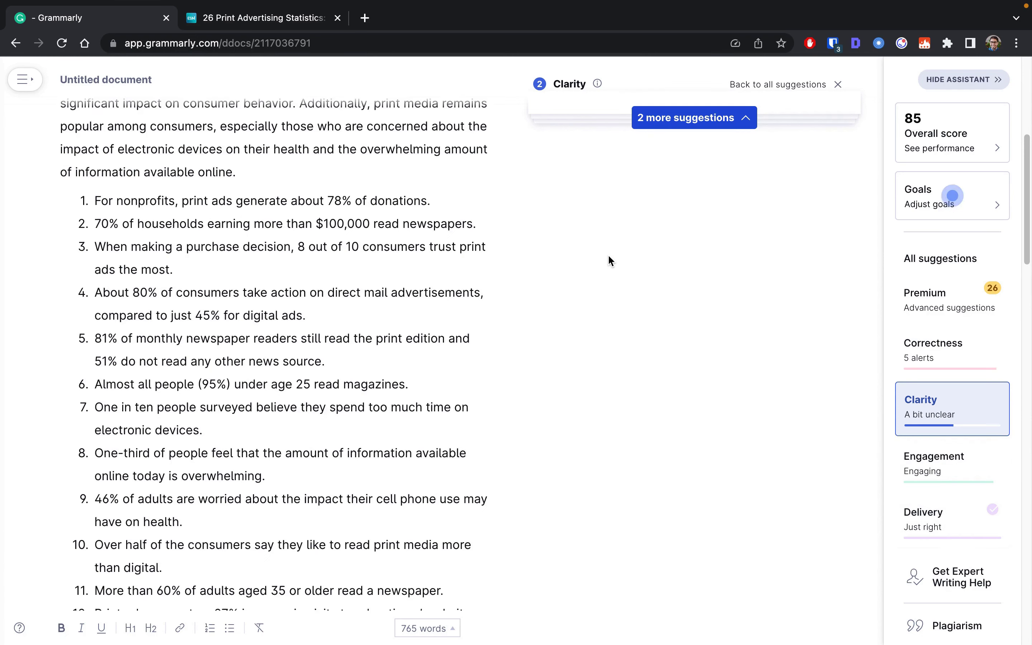
scroll(609, 262, "up", 5)
scroll(609, 258, "up", 3)
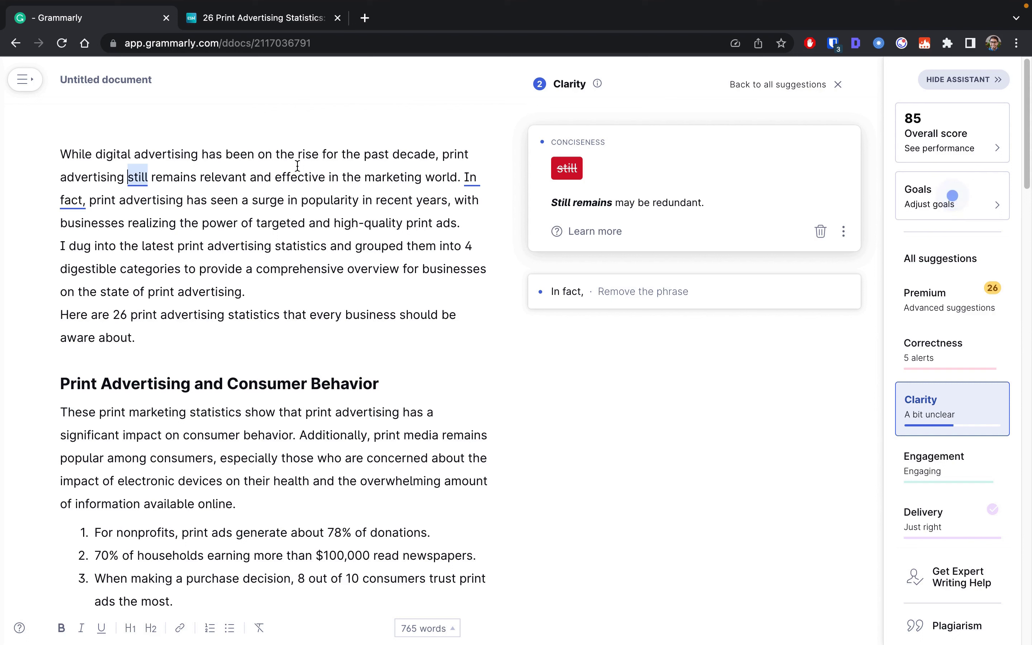
- Return to the Premium document window and close its performance report
mouse_move(401, 632)
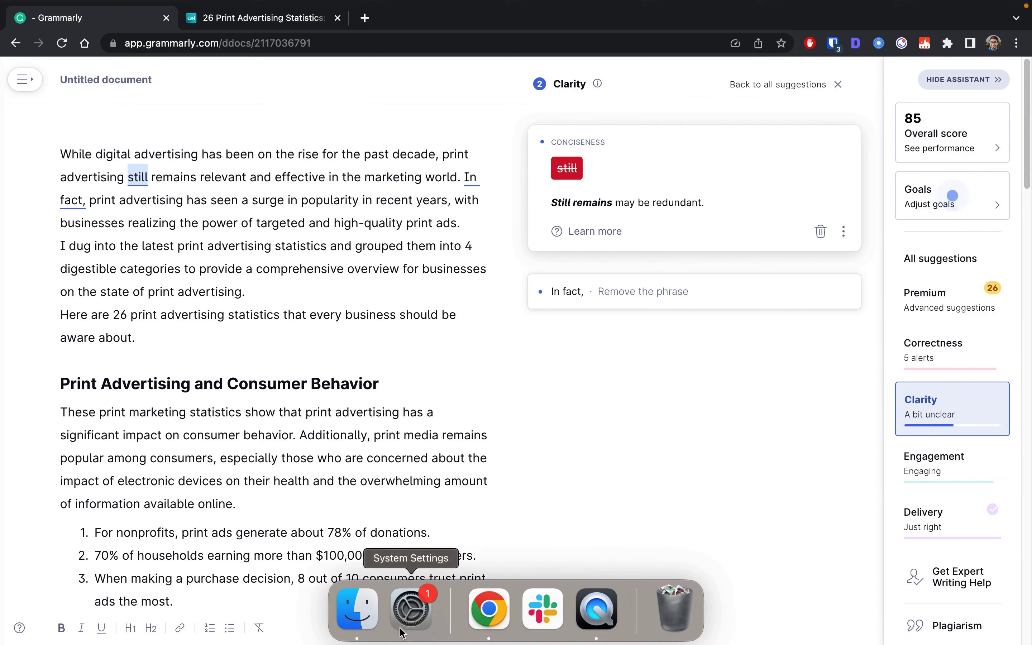
left_click(489, 609)
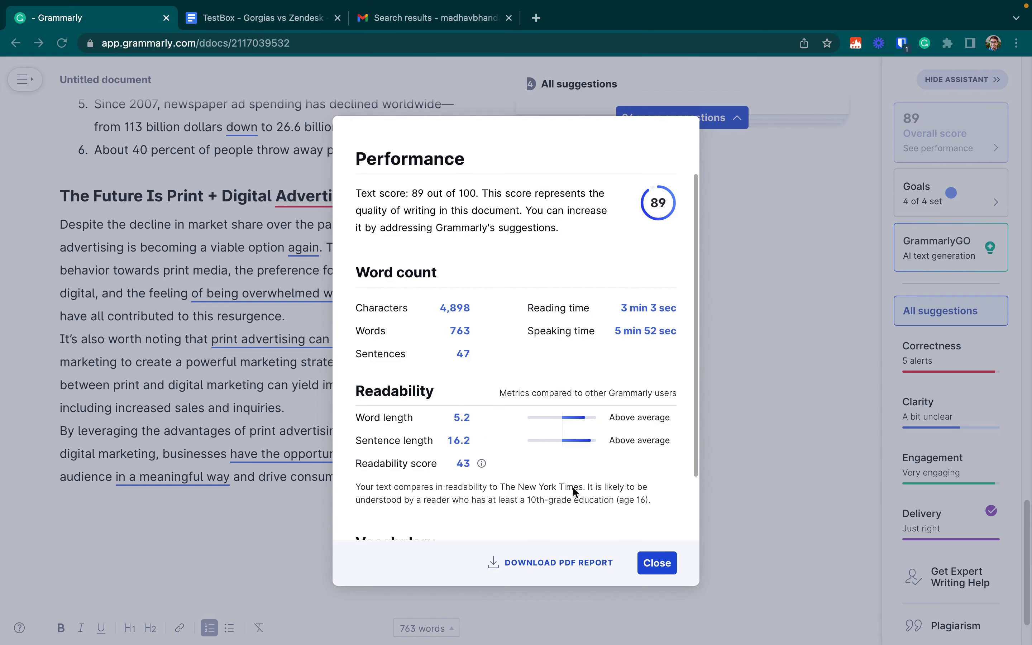
left_click(659, 563)
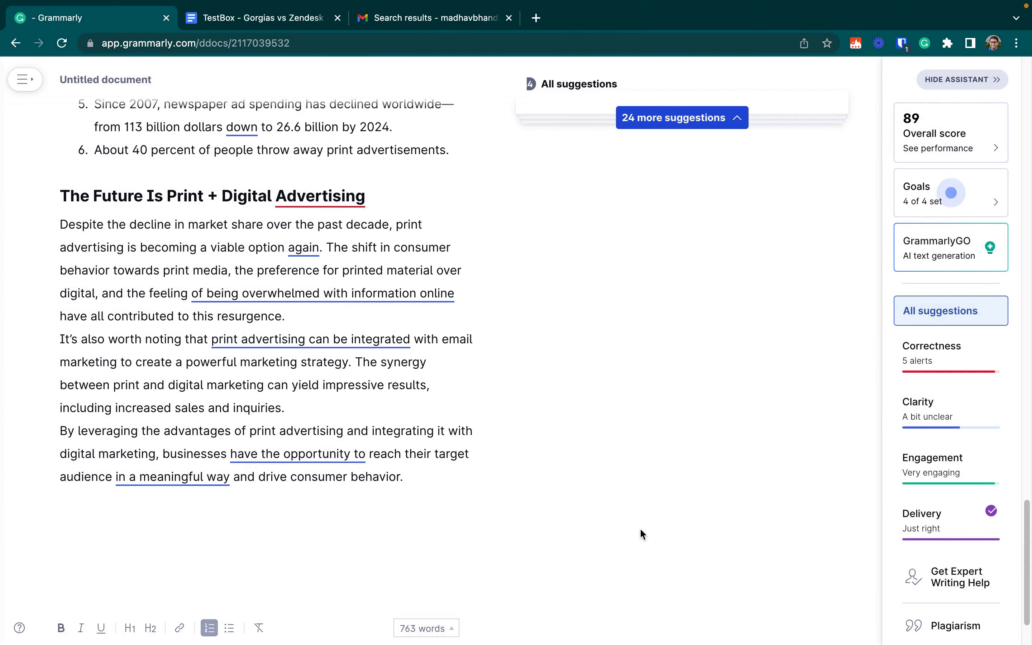
- Run a plagiarism check on the article and scroll through the matched source cards
left_click(938, 632)
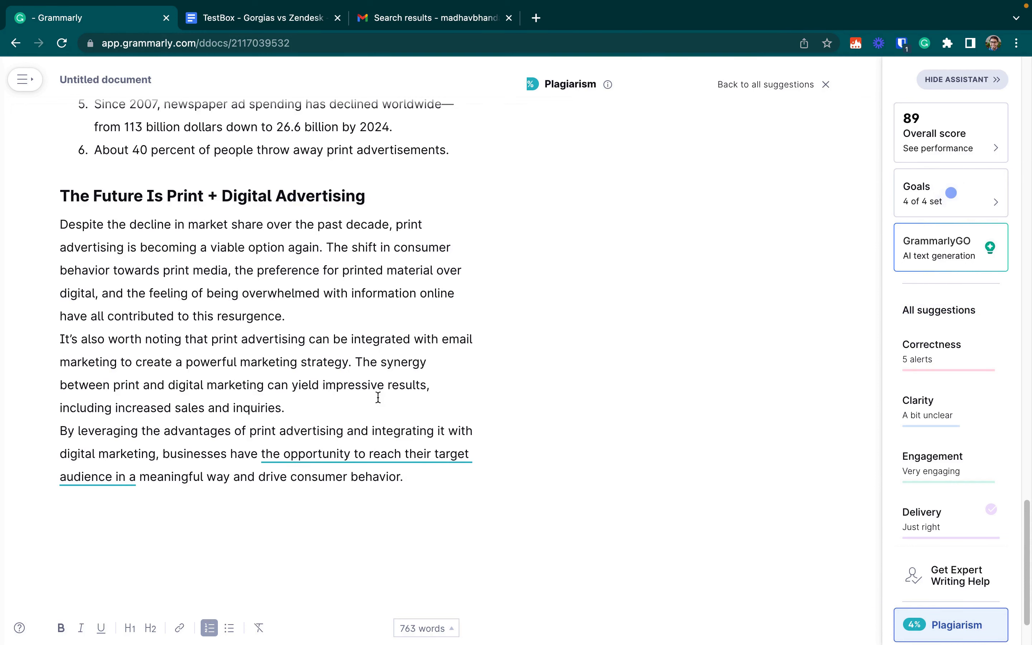
scroll(420, 255, "up", 15)
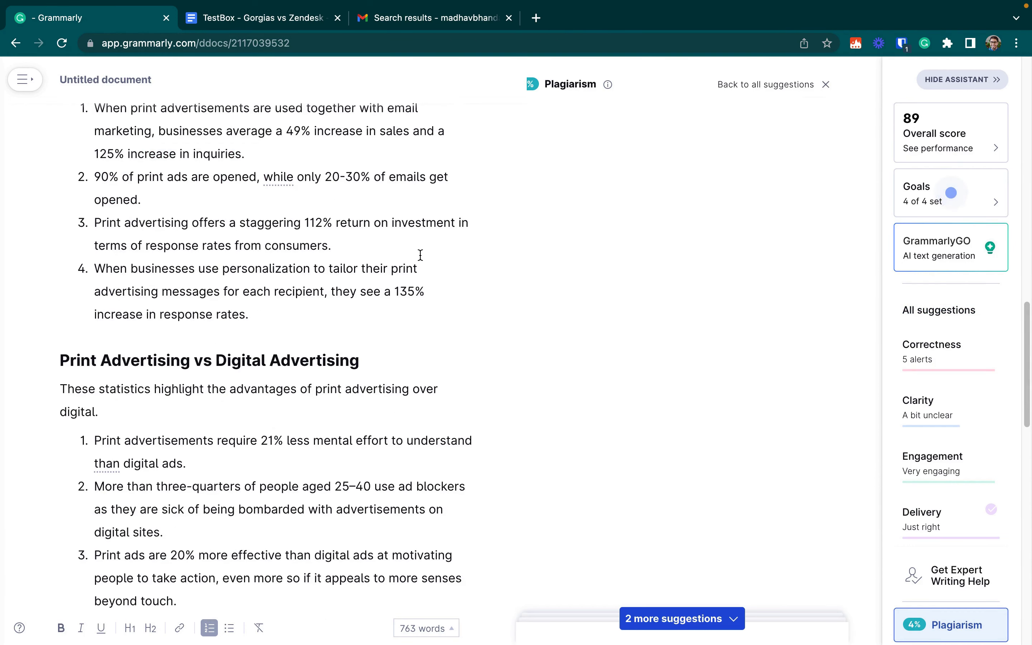
scroll(380, 265, "down", 5)
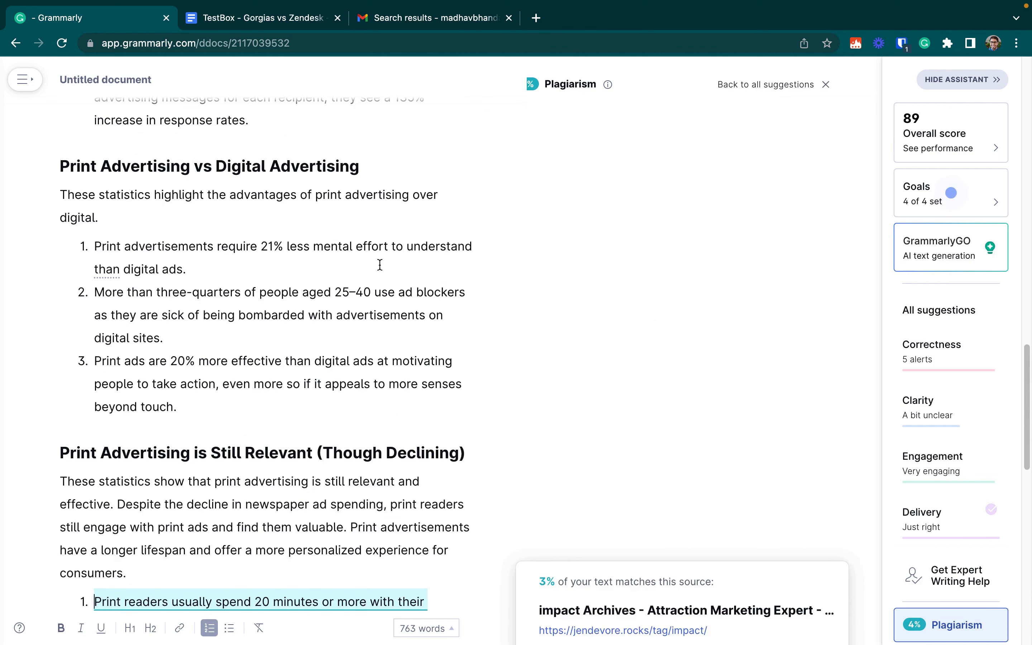
scroll(379, 264, "down", 10)
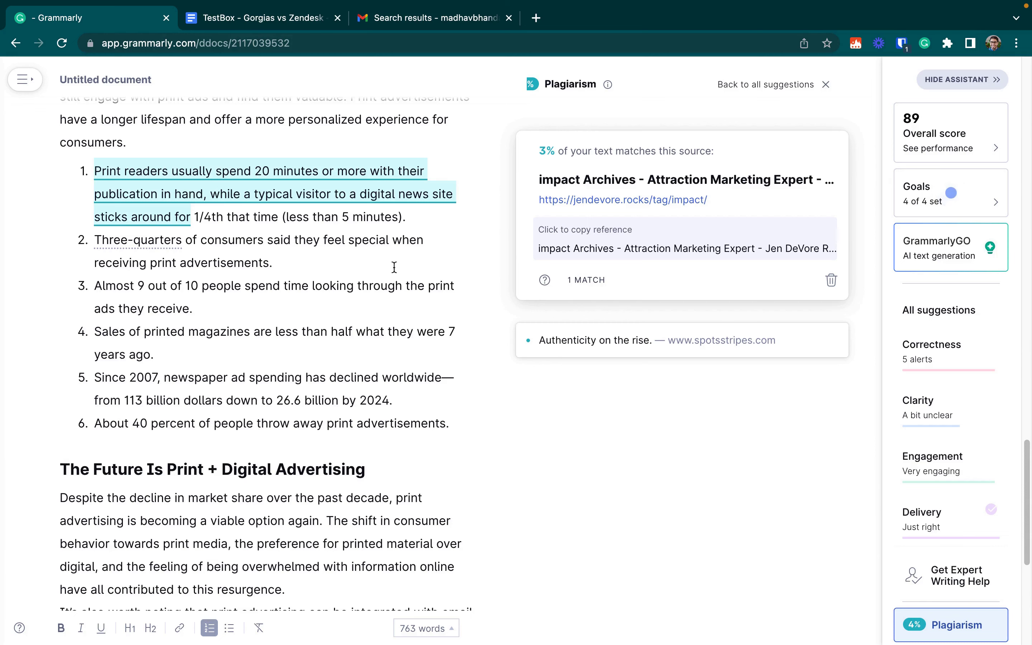
scroll(394, 267, "up", 10)
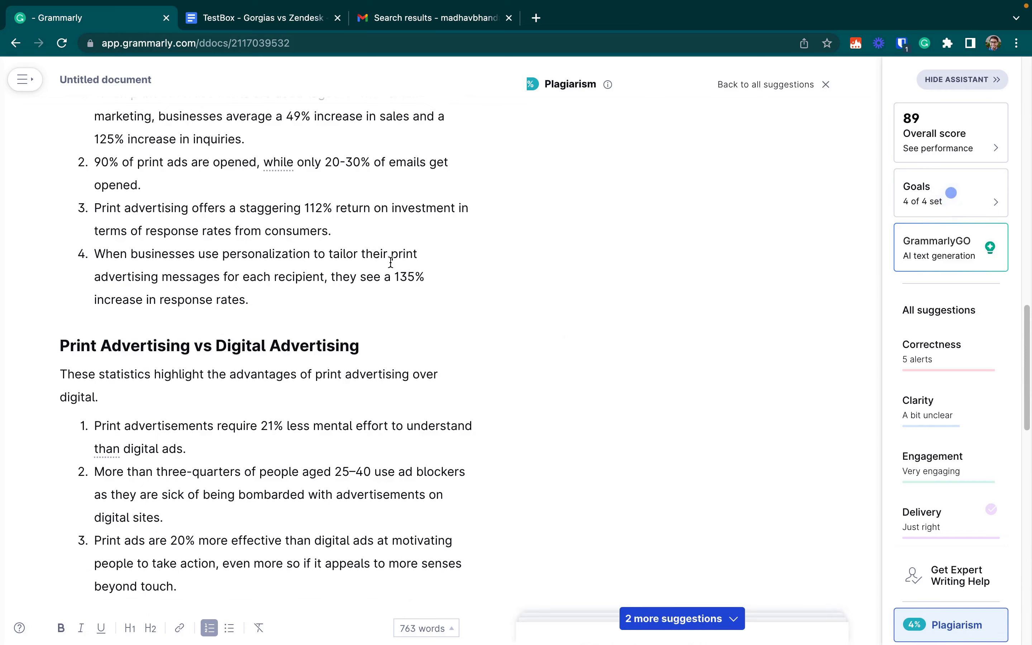
scroll(391, 263, "down", 10)
scroll(390, 262, "down", 6)
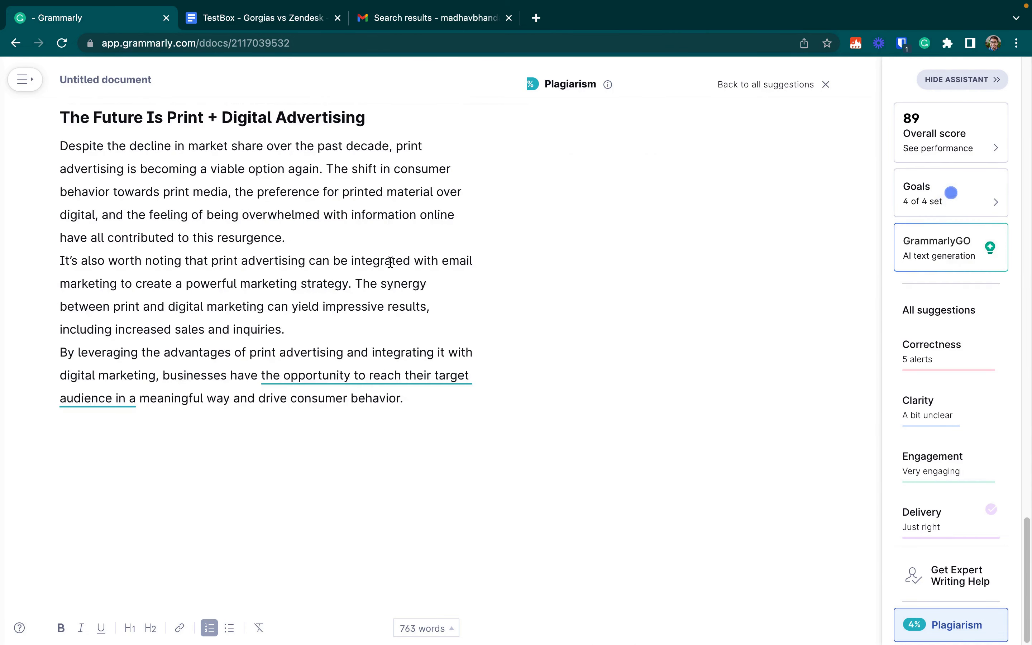
scroll(390, 262, "up", 7)
scroll(390, 262, "down", 3)
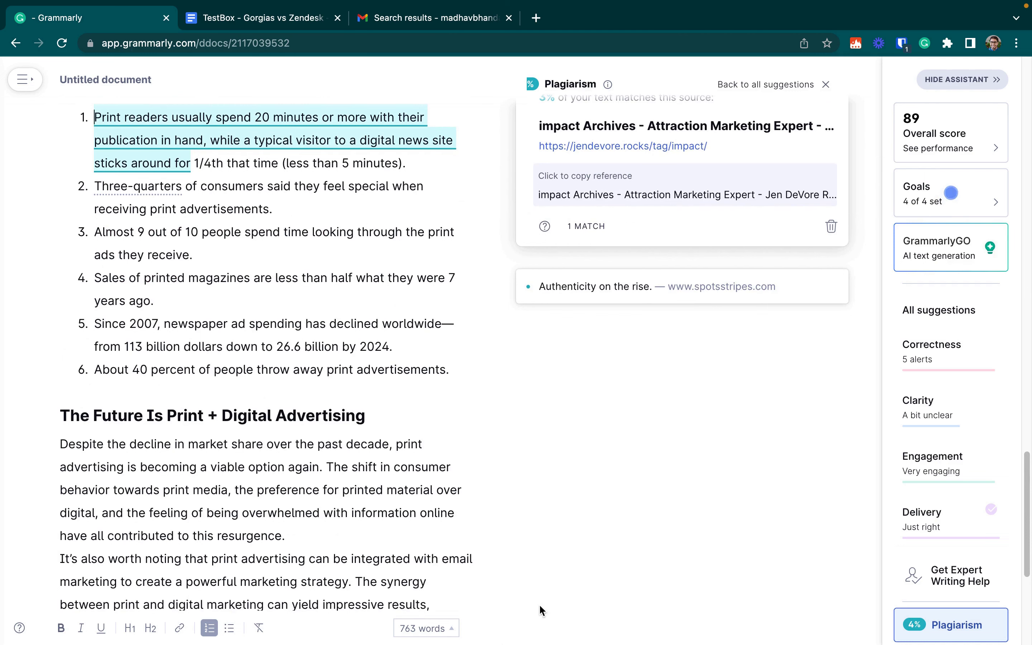
mouse_move(485, 636)
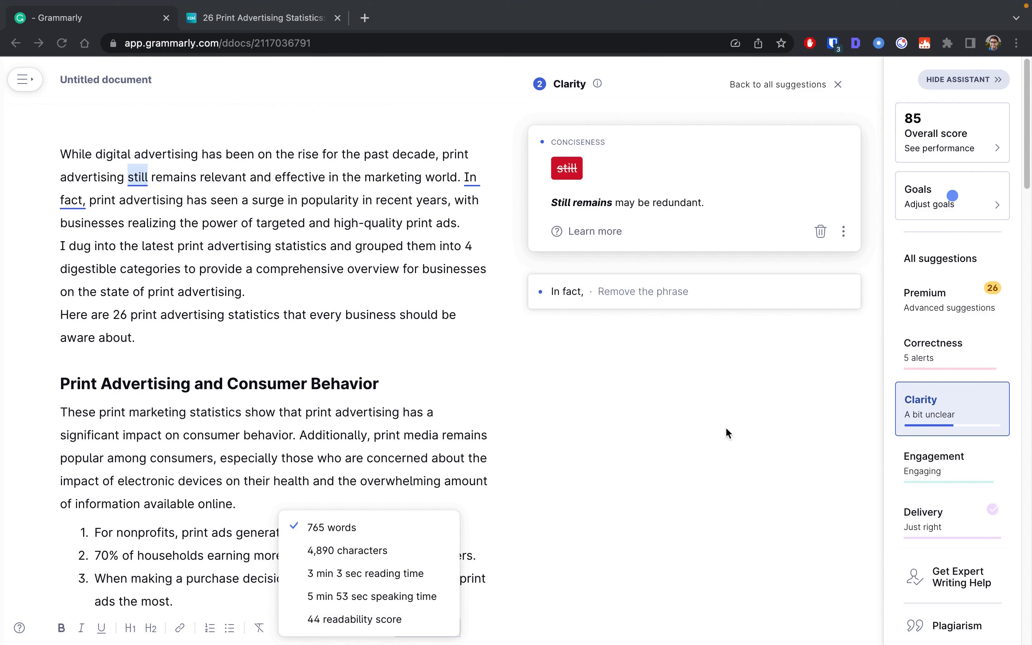
- Confirm plagiarism checking needs Premium on the free account, then return to the Premium copy's 4% plagiarism result
left_click(946, 632)
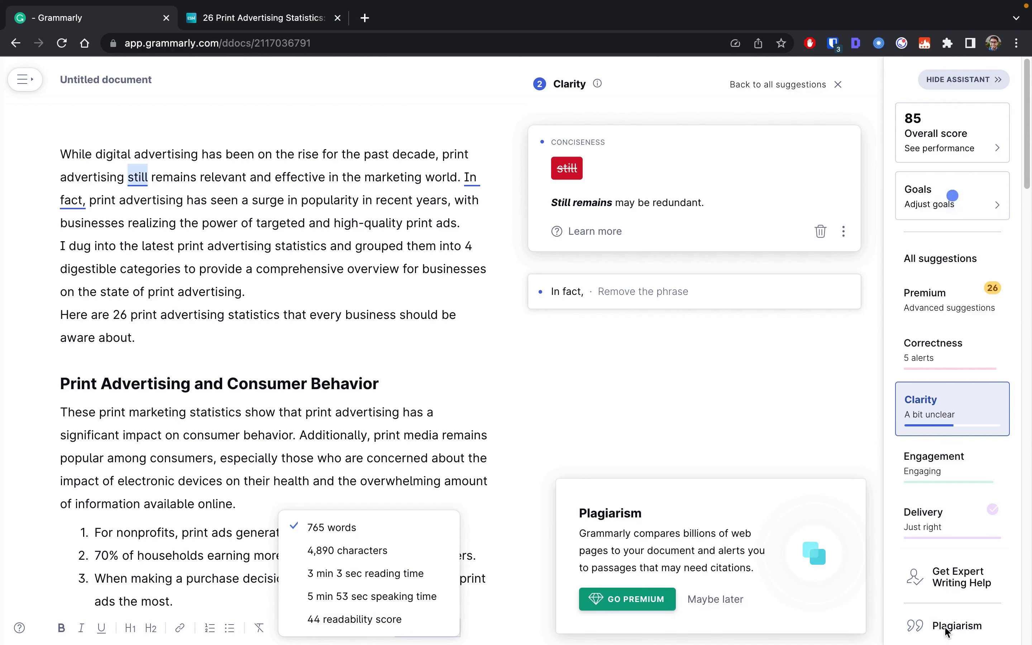
left_click(464, 415)
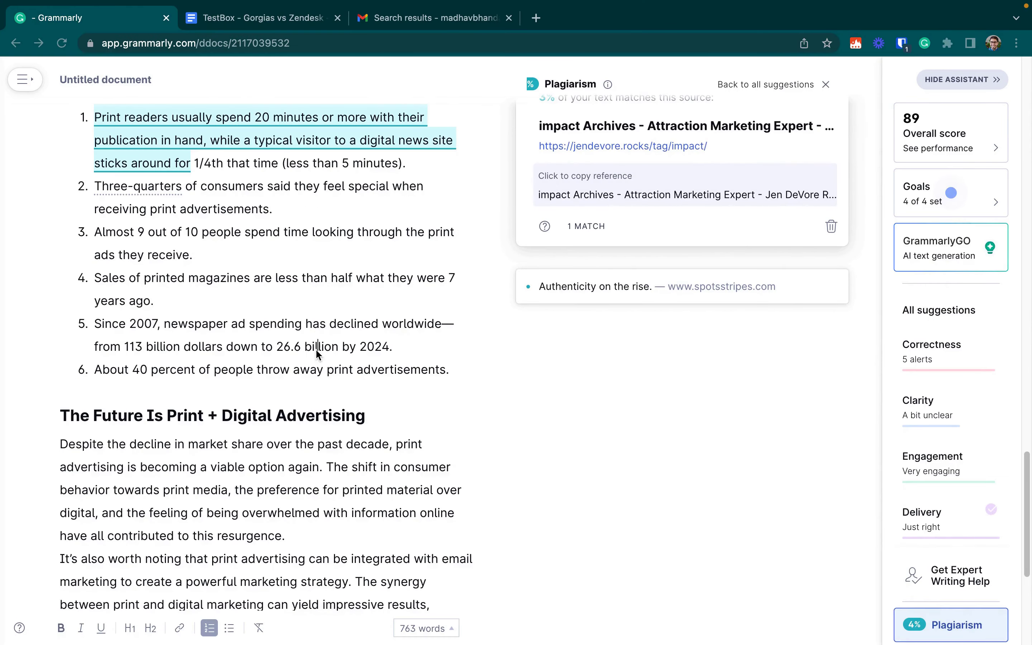
scroll(329, 340, "up", 8)
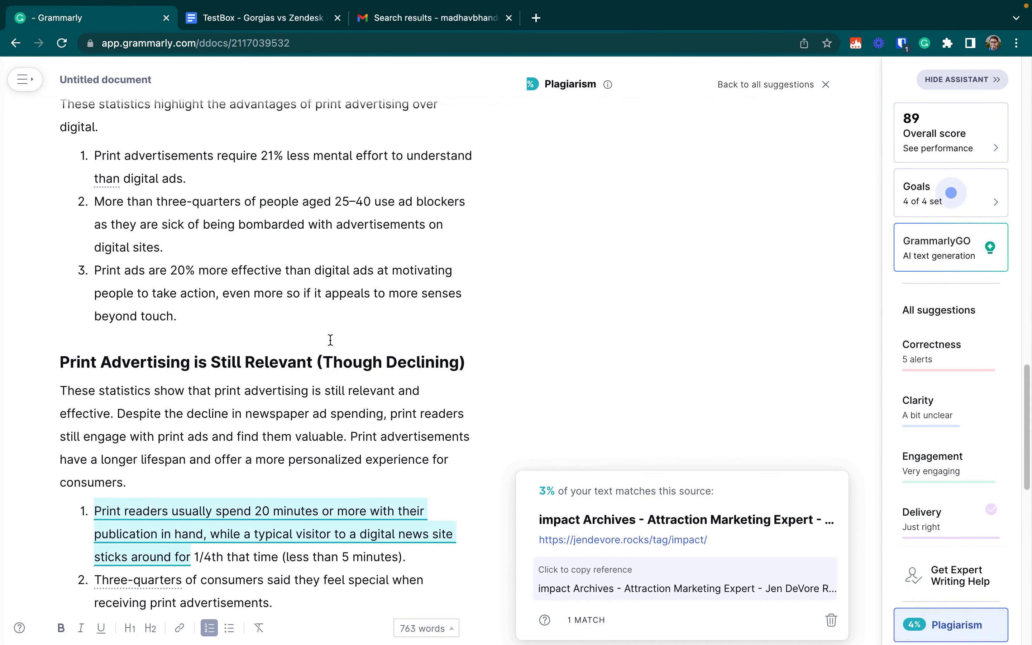
scroll(330, 340, "up", 10)
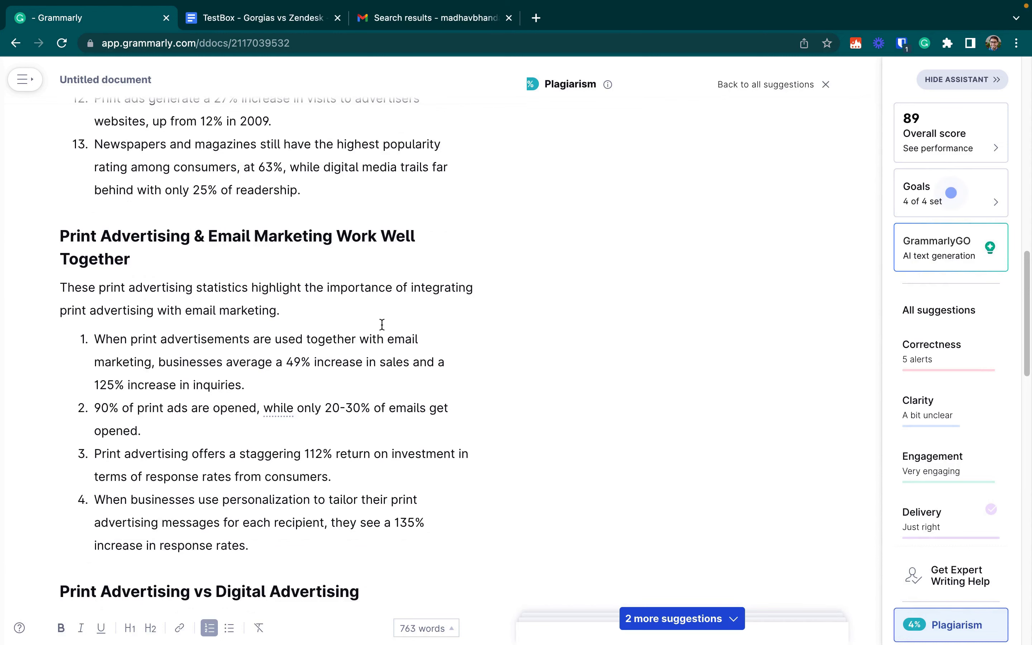
scroll(382, 324, "up", 12)
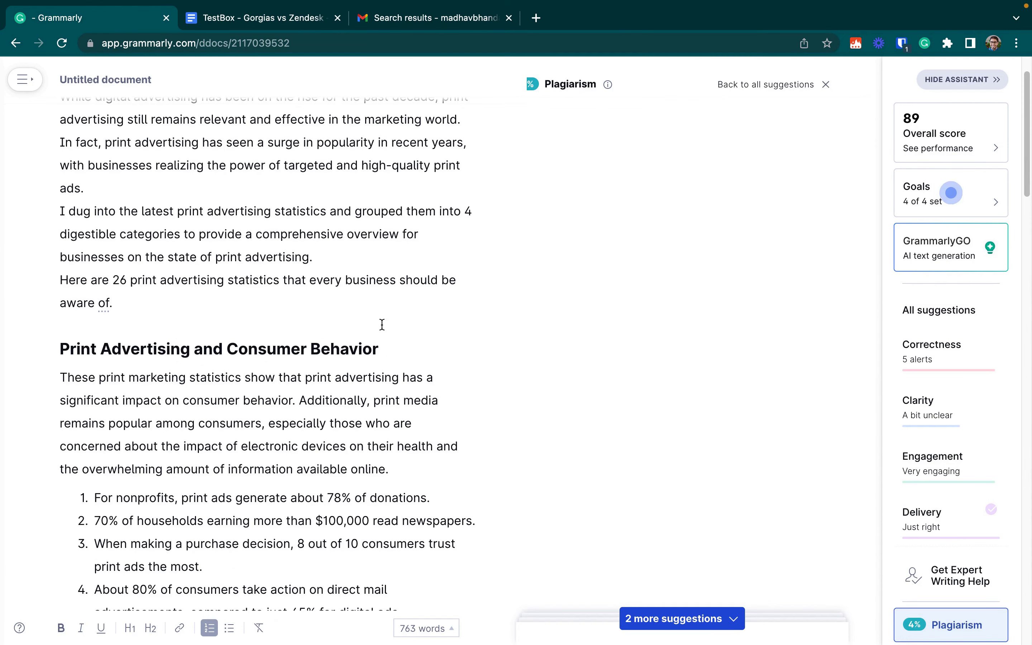
- Ask GrammarlyGO to 'Give me ideas for improvement' for the print advertising article
left_click(936, 259)
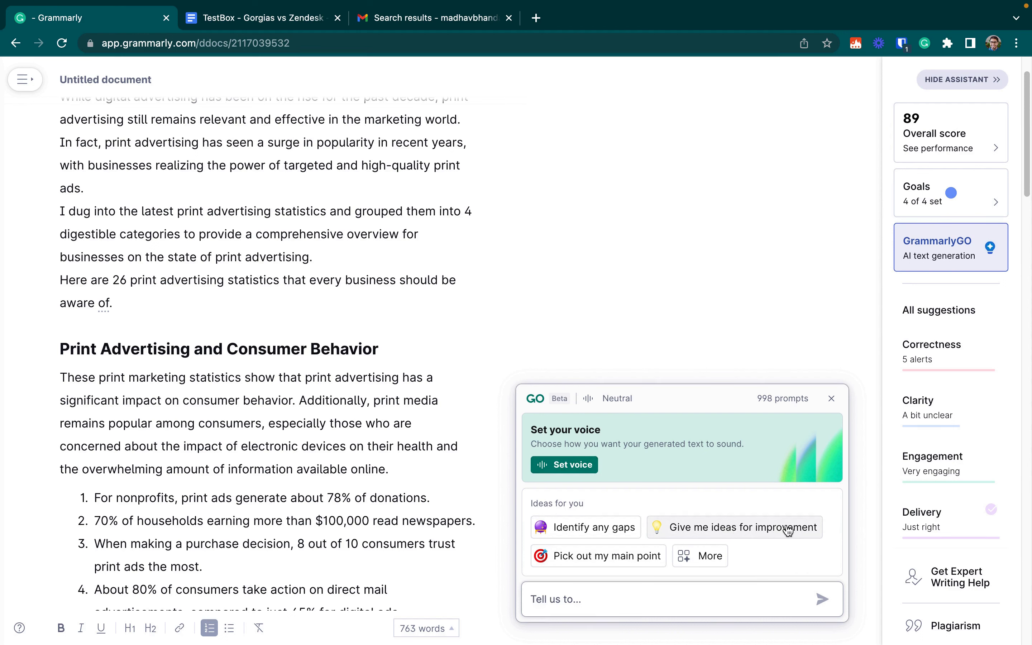
left_click(713, 527)
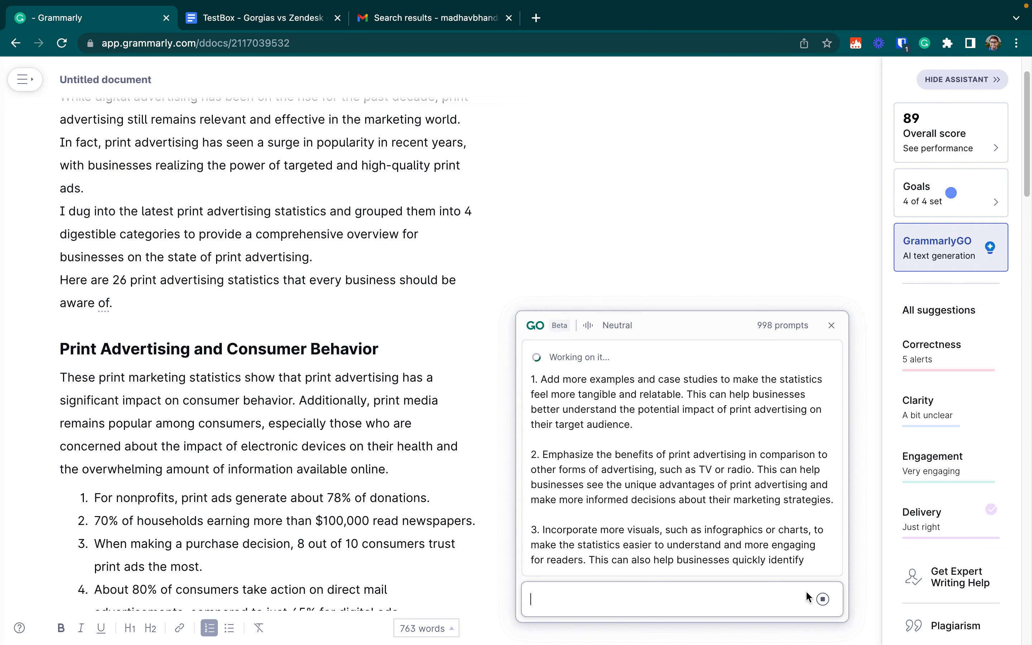
- Prompt GrammarlyGO with 'Write a blog introduction that's attention grabbing for journalists' and send it
left_click(832, 289)
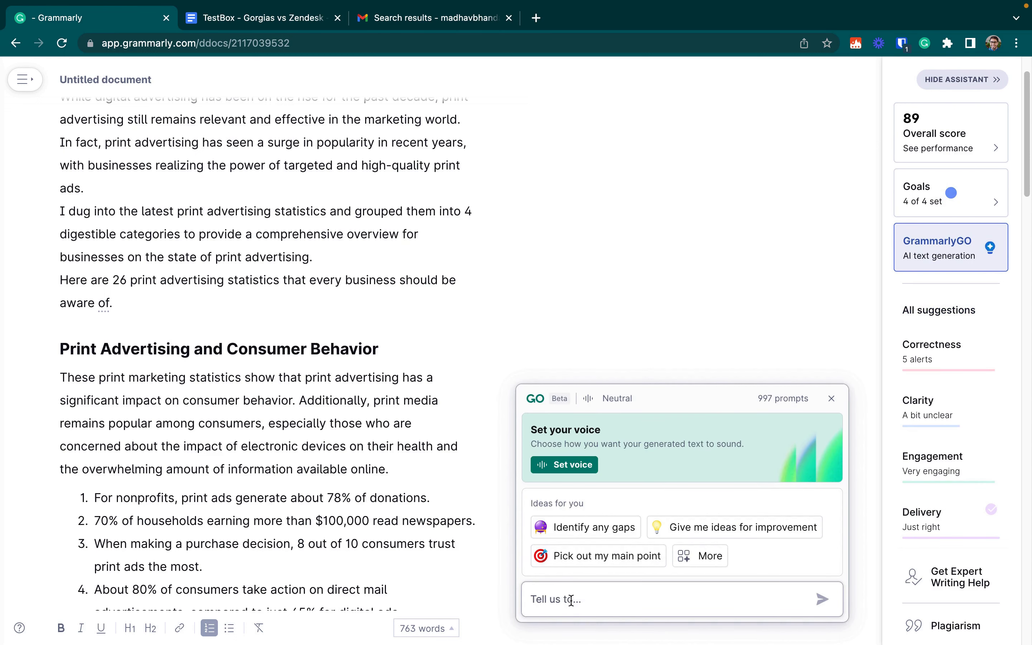
type("Wr")
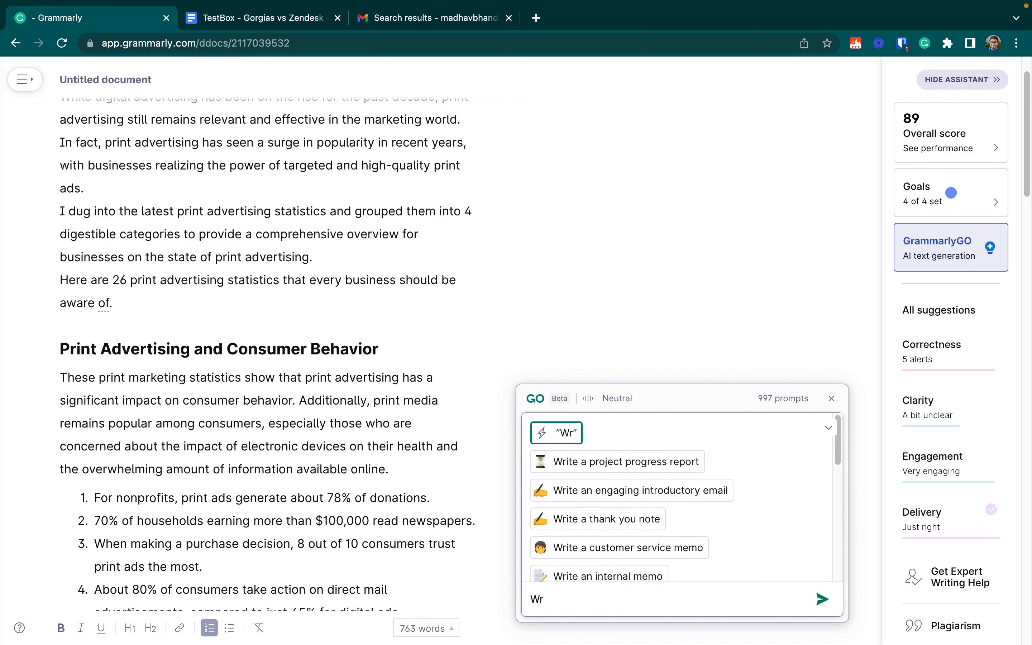
type("ite a blog i")
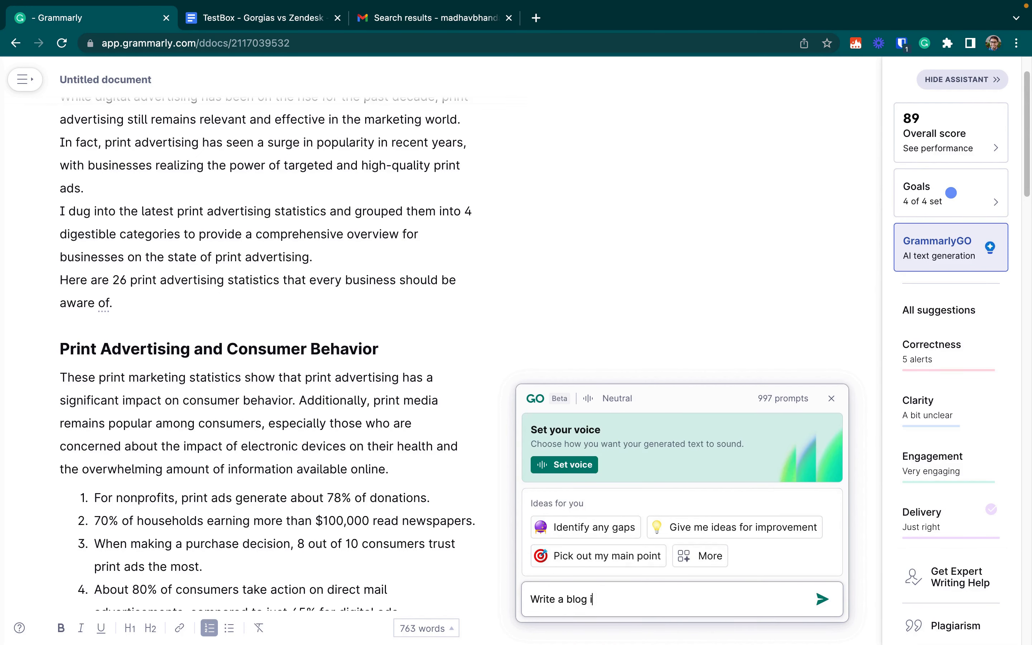
type("ntroduction that's attention grabbing")
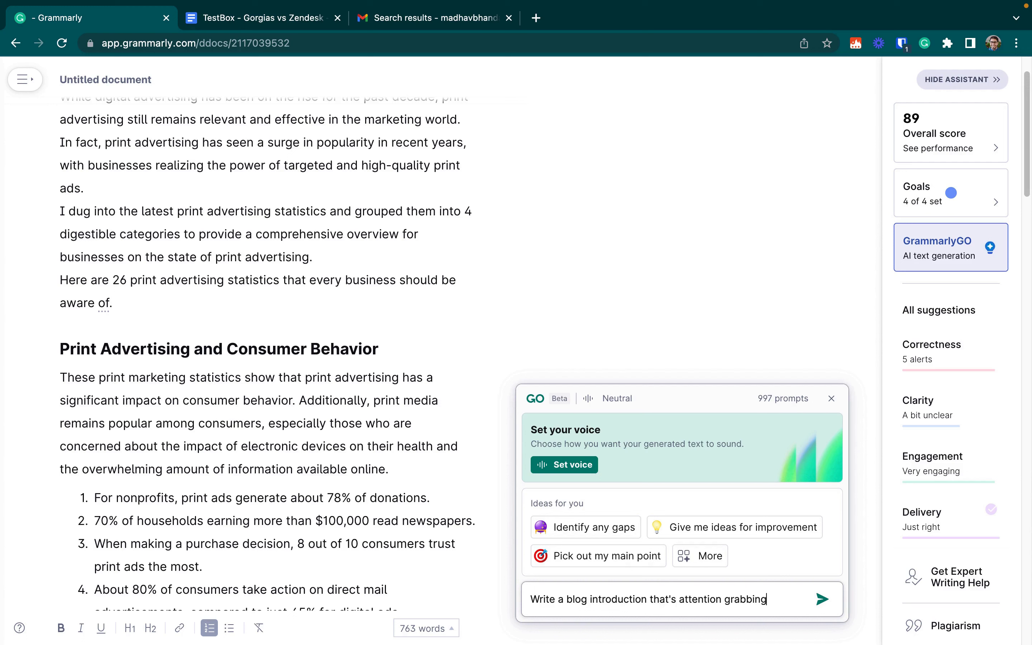
type(" for journalists")
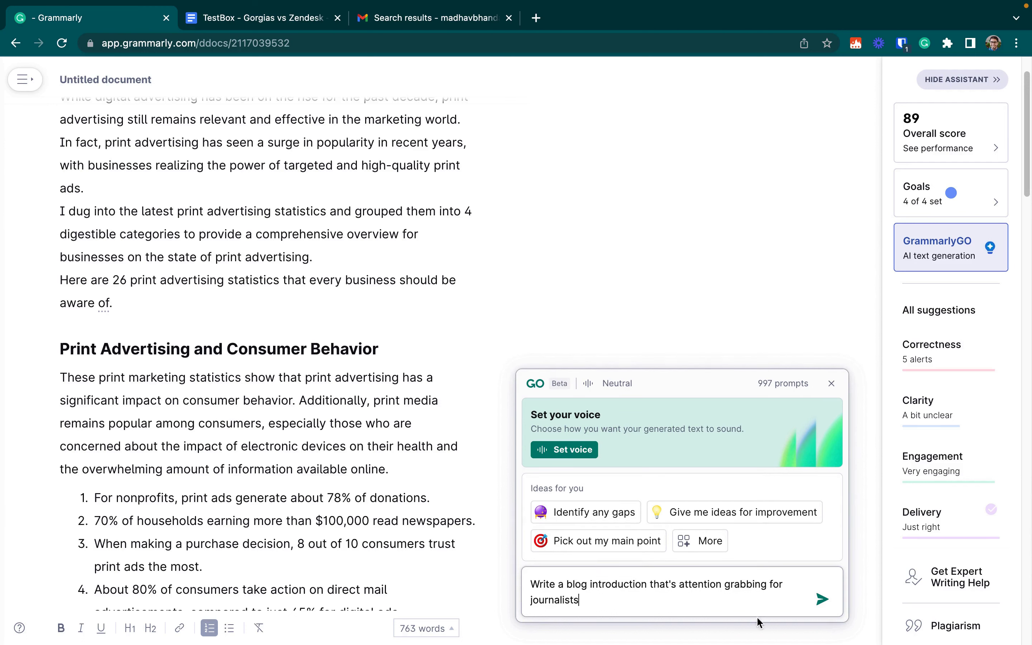
left_click(821, 600)
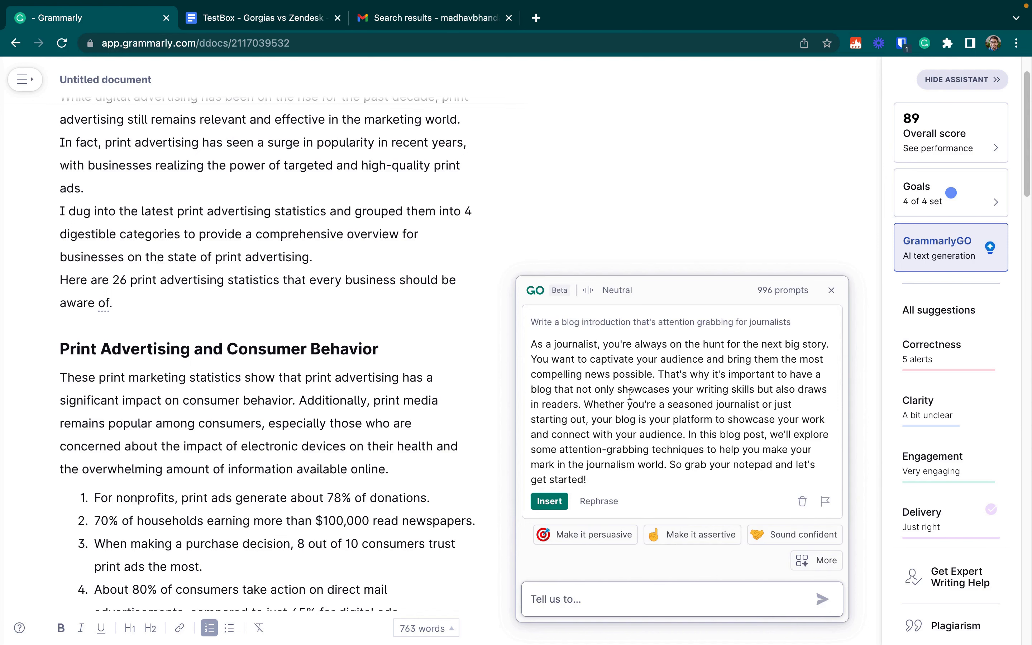
scroll(319, 313, "up", 2)
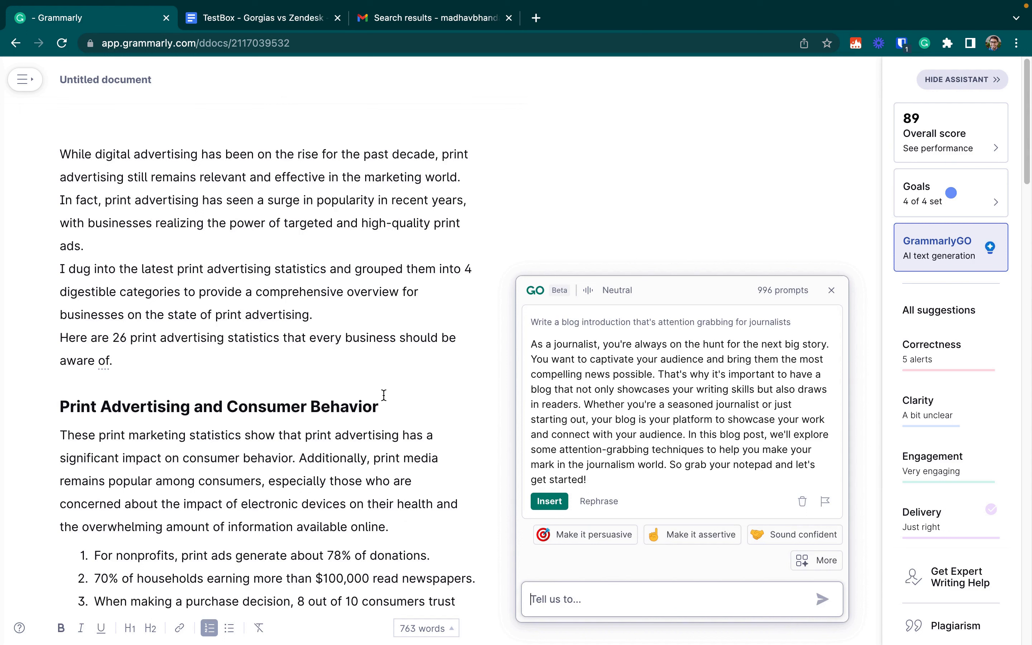
left_click(130, 356)
left_click_drag(106, 326, 60, 152)
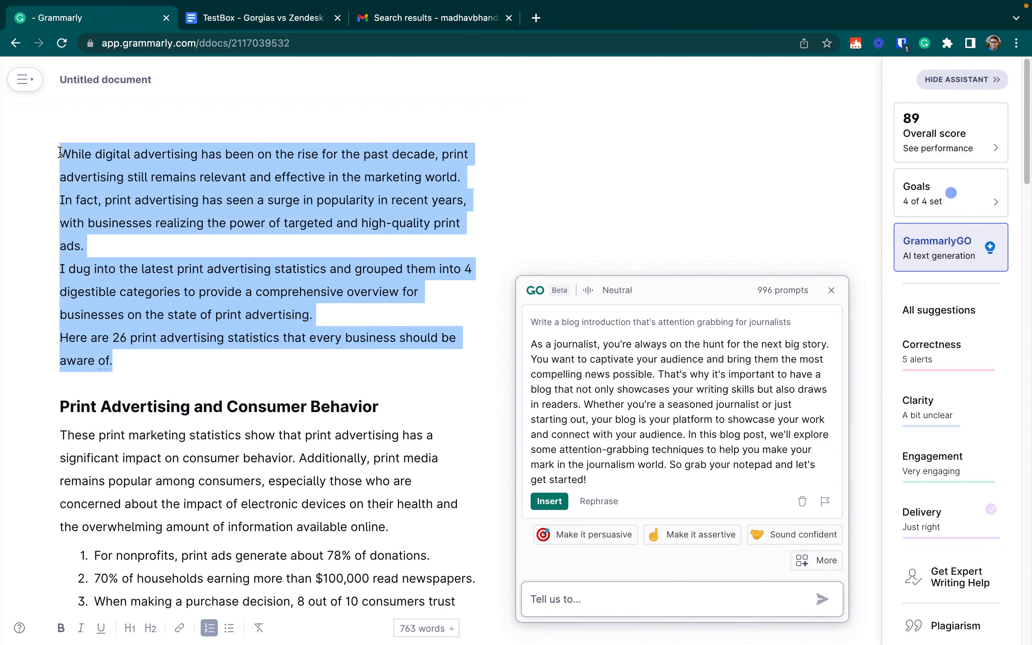
left_click(576, 598)
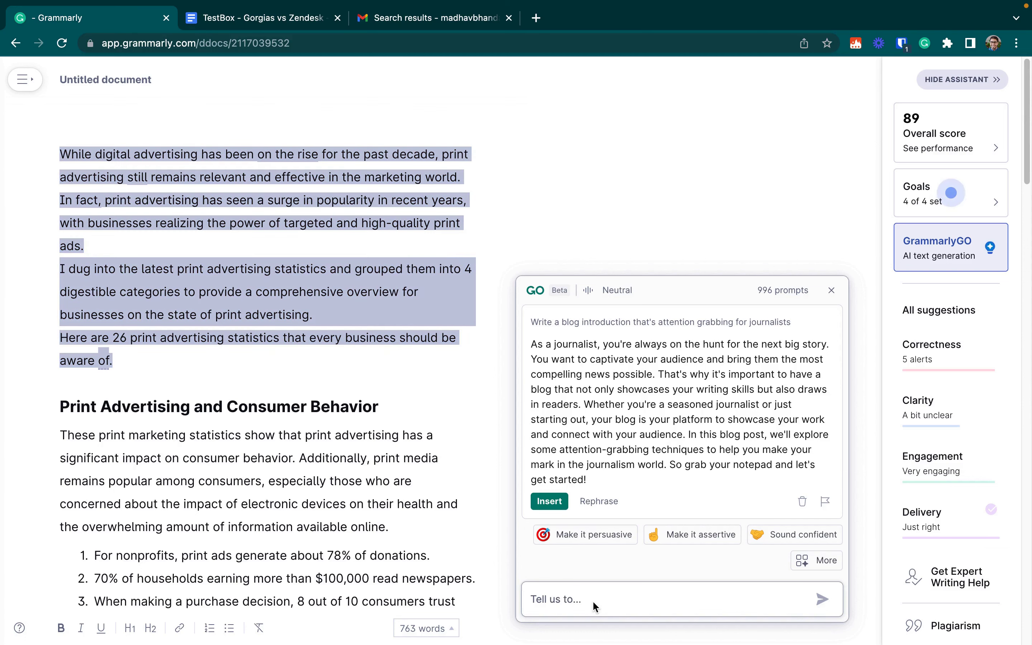
left_click(573, 599)
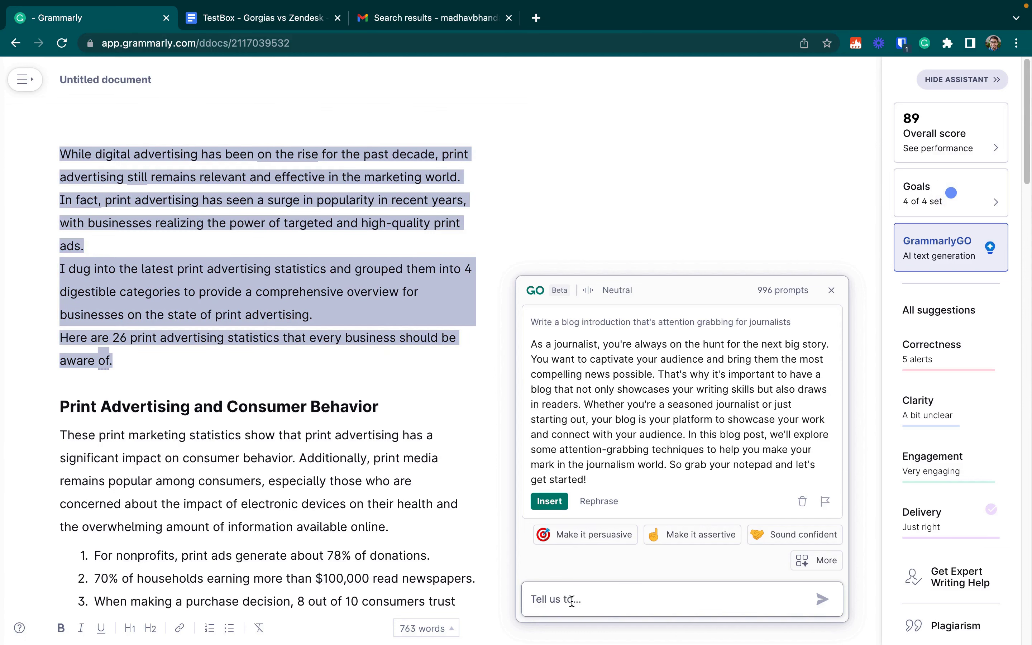
type("Im")
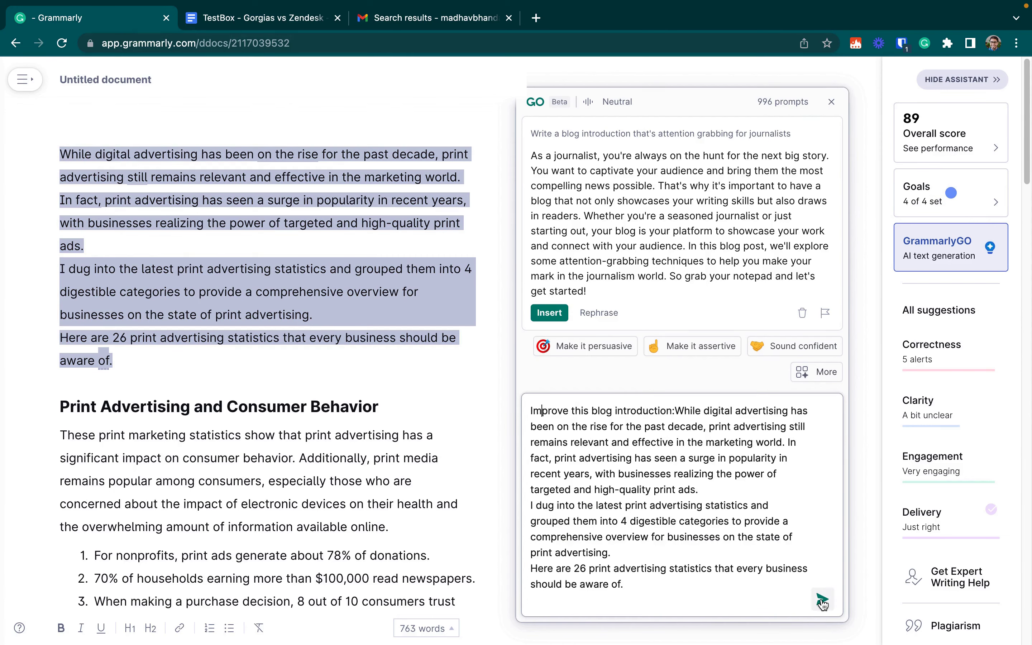
left_click(821, 601)
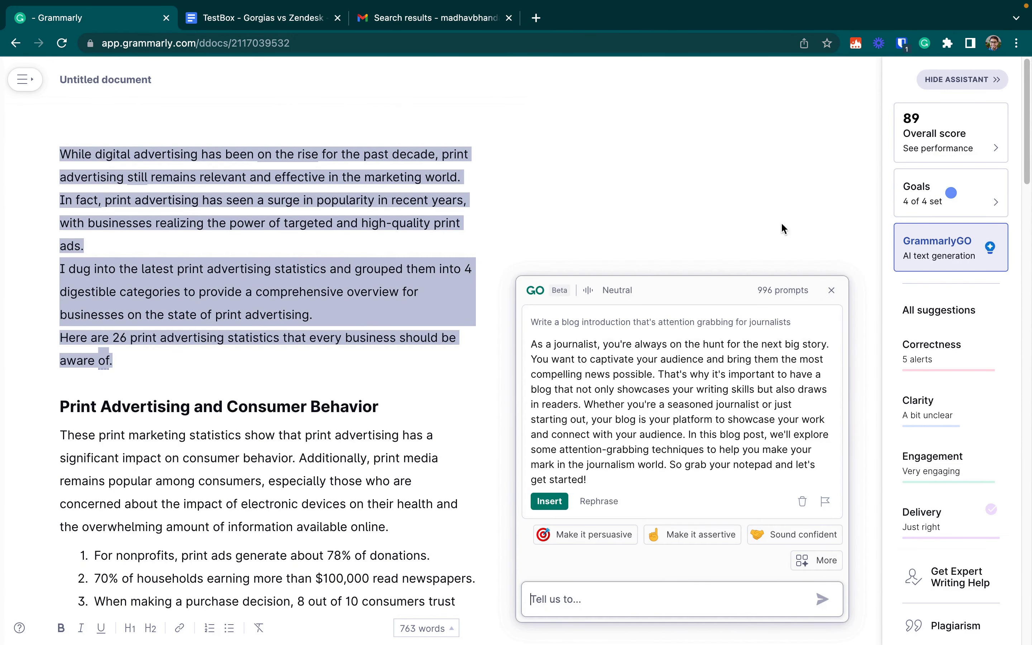
left_click(830, 292)
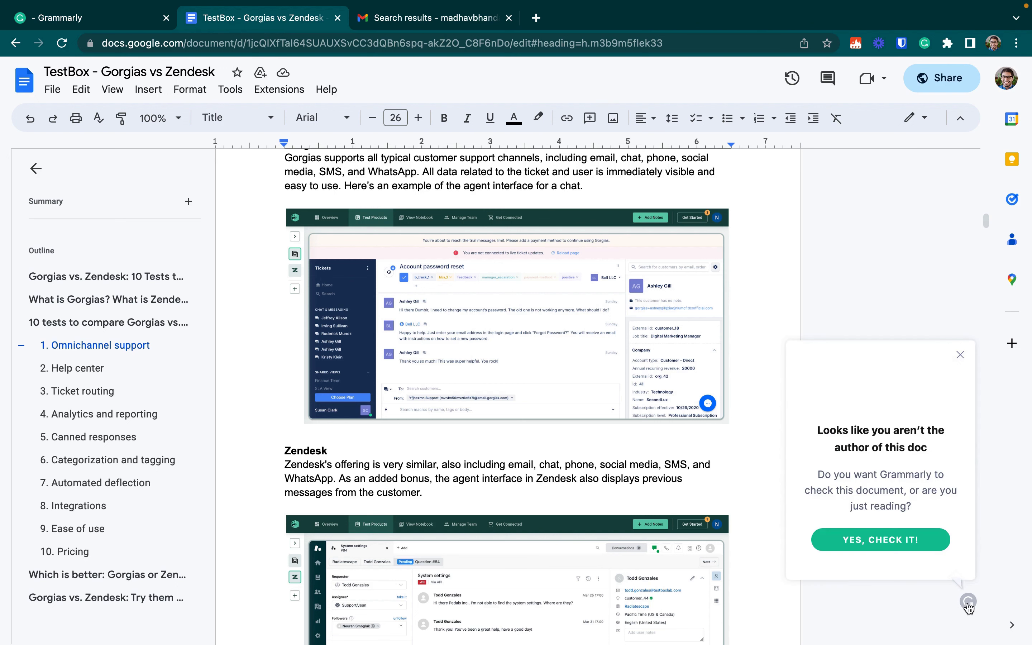
- Run Grammarly on the Gorgias vs. Zendesk doc, view the repeated 'Gorgias' fix, and open all suggestions
left_click(863, 545)
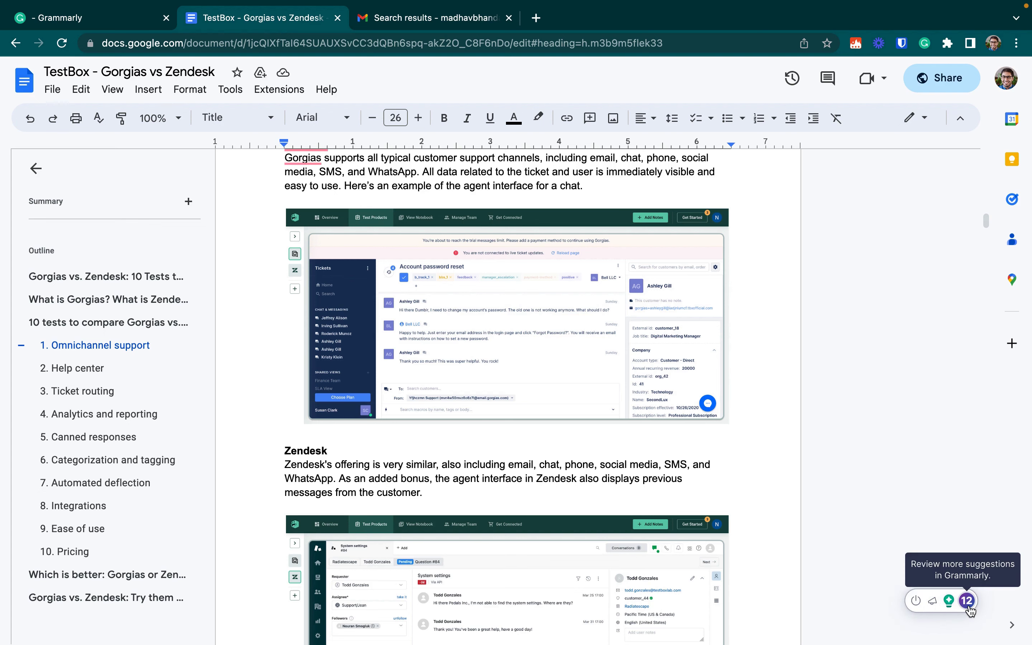
scroll(377, 401, "up", 5)
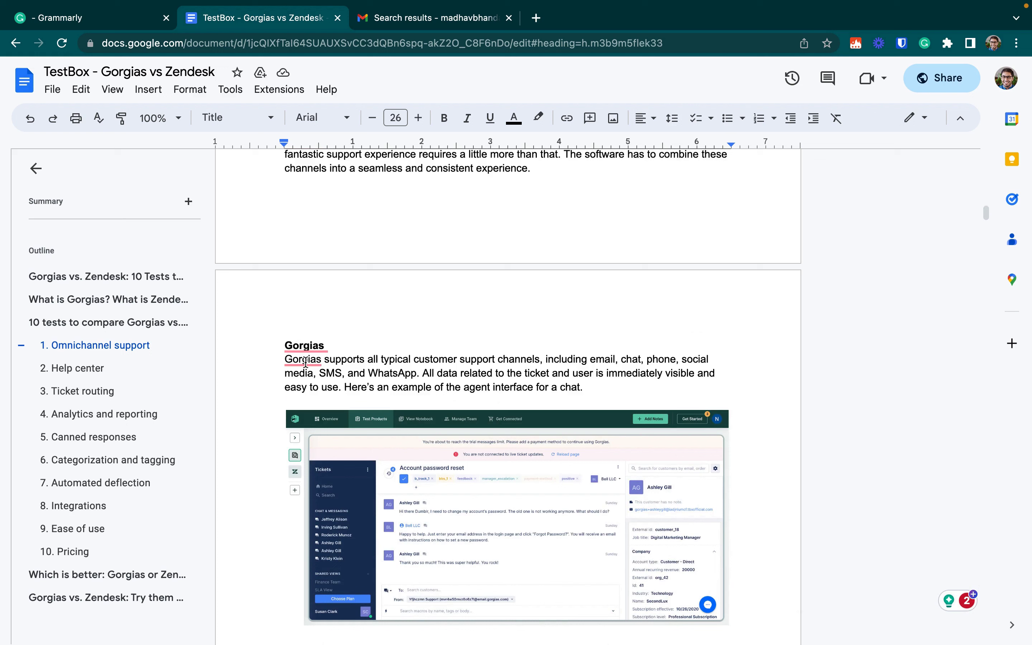
left_click(970, 606)
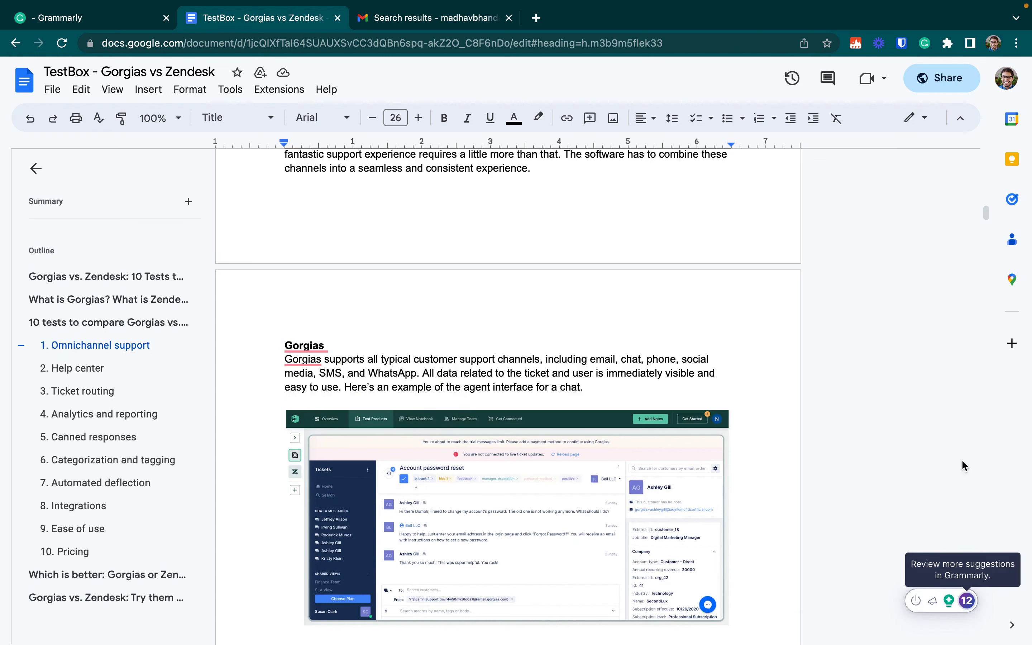
left_click(967, 600)
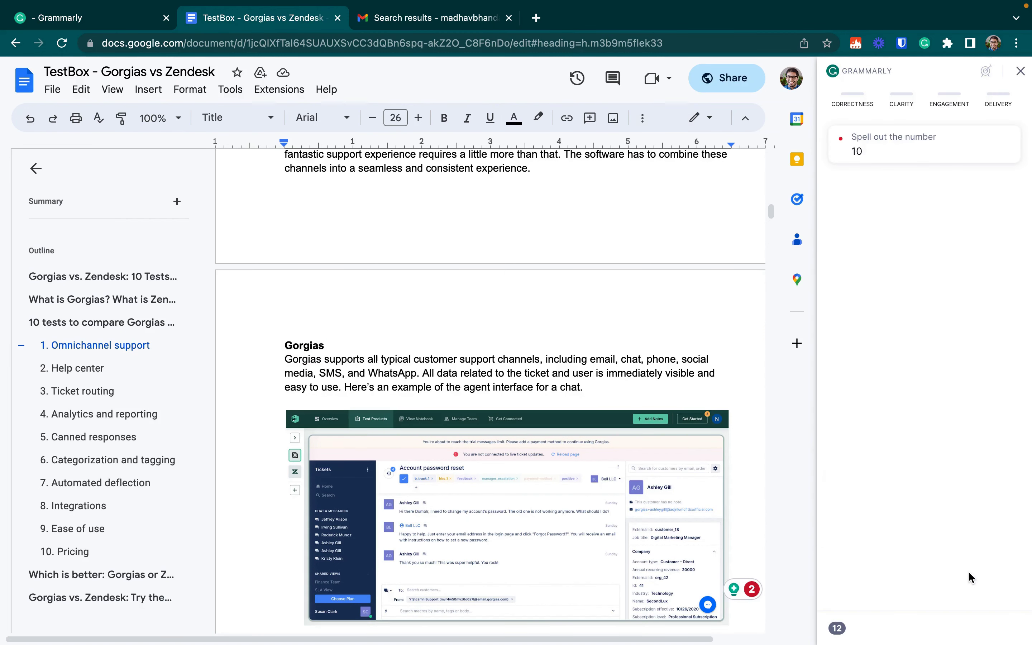
scroll(933, 269, "down", 2)
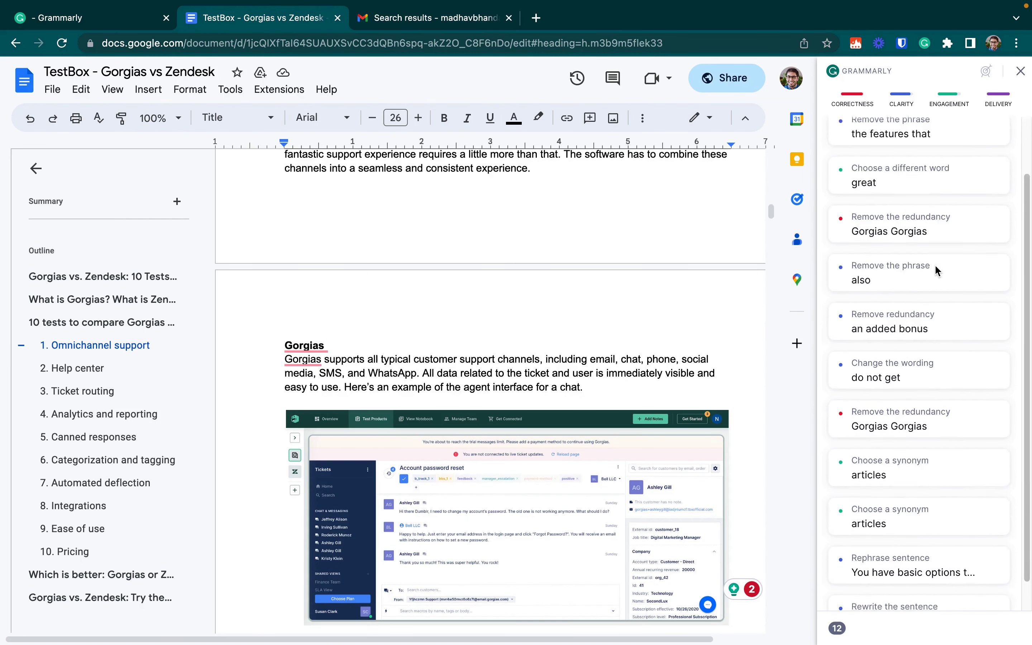
scroll(935, 267, "down", 1)
scroll(935, 268, "up", 3)
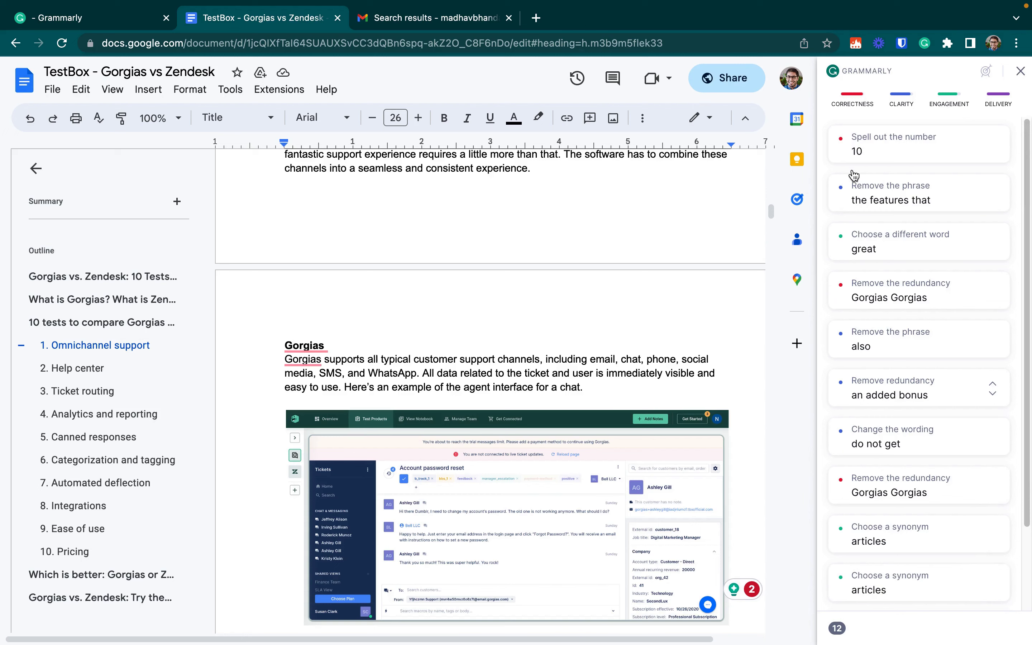
scroll(533, 371, "up", 15)
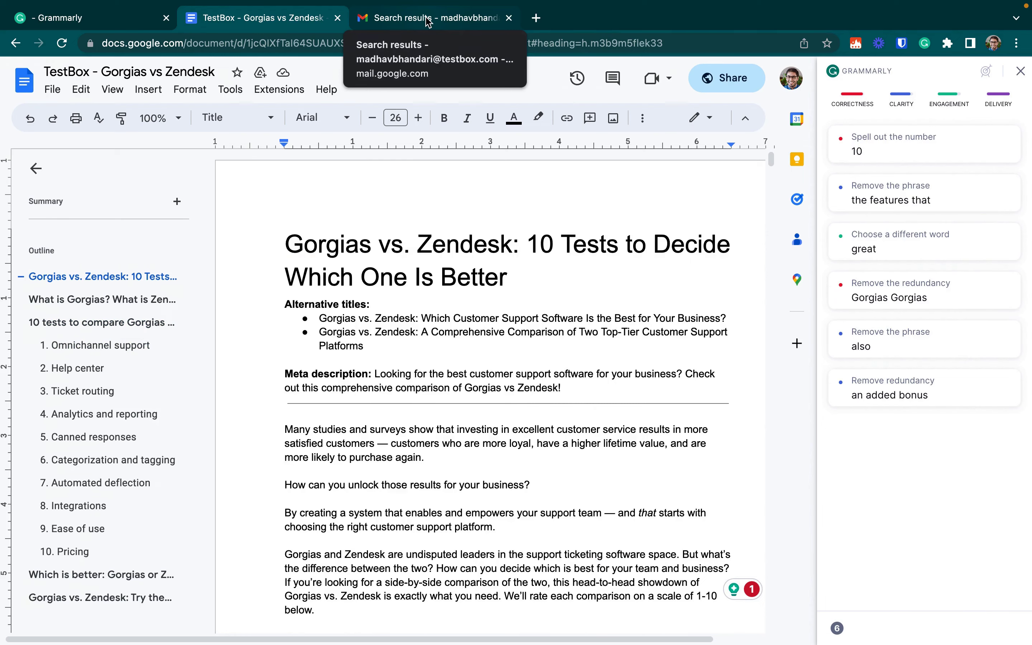
key("super+1")
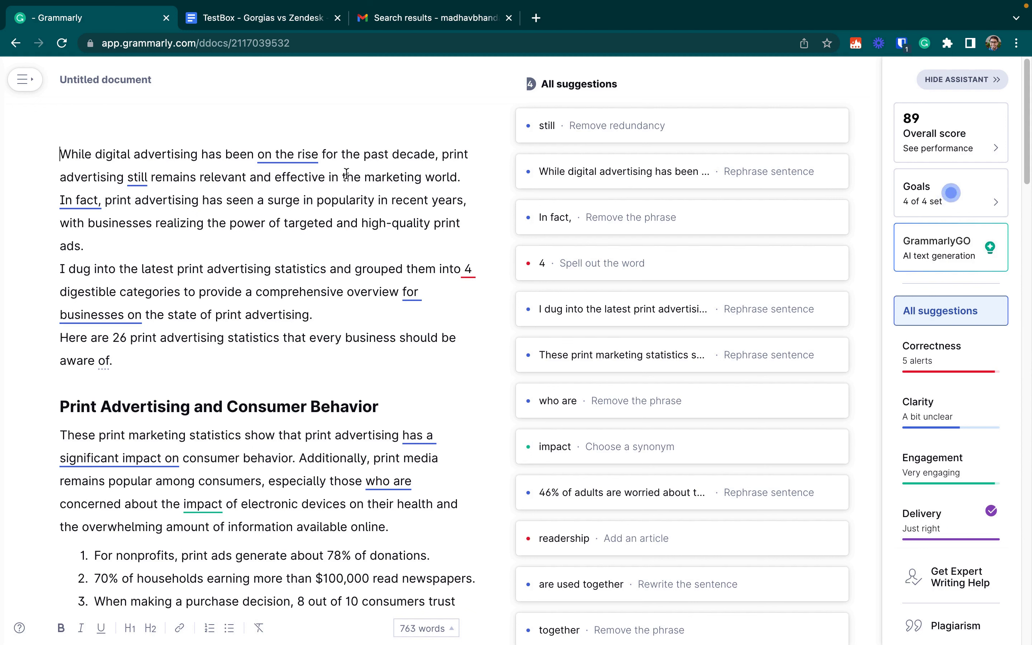
- Switch to the Gmail tab showing search results for 'grammarly' emails
left_click(411, 22)
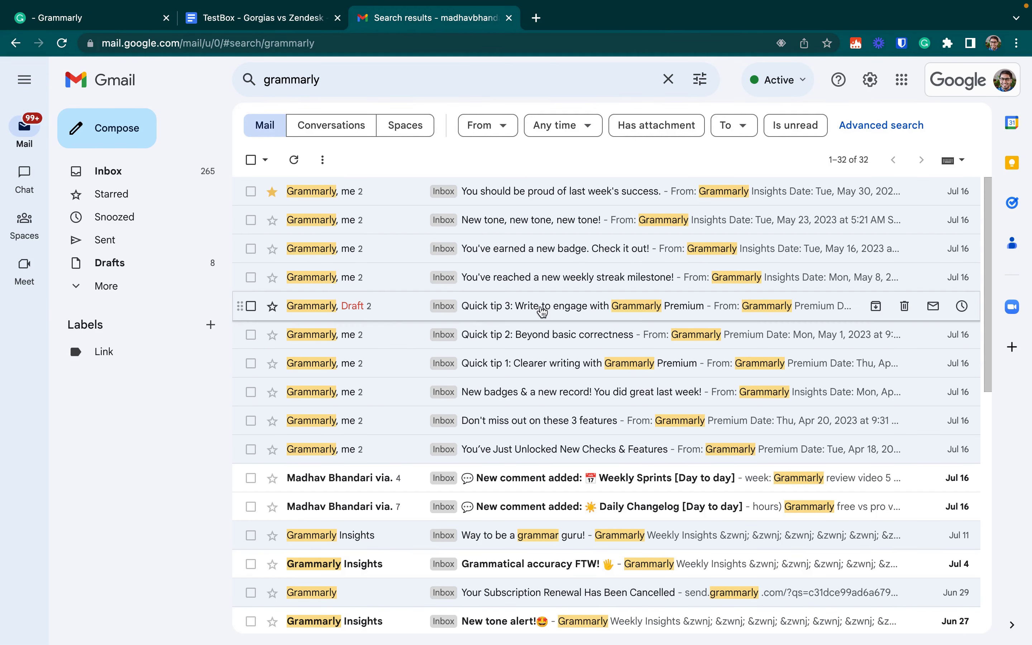
- Open Grammarly's 'New tone detected' weekly update email from the search results
scroll(544, 304, "down", 1)
scroll(545, 305, "down", 3)
left_click(553, 292)
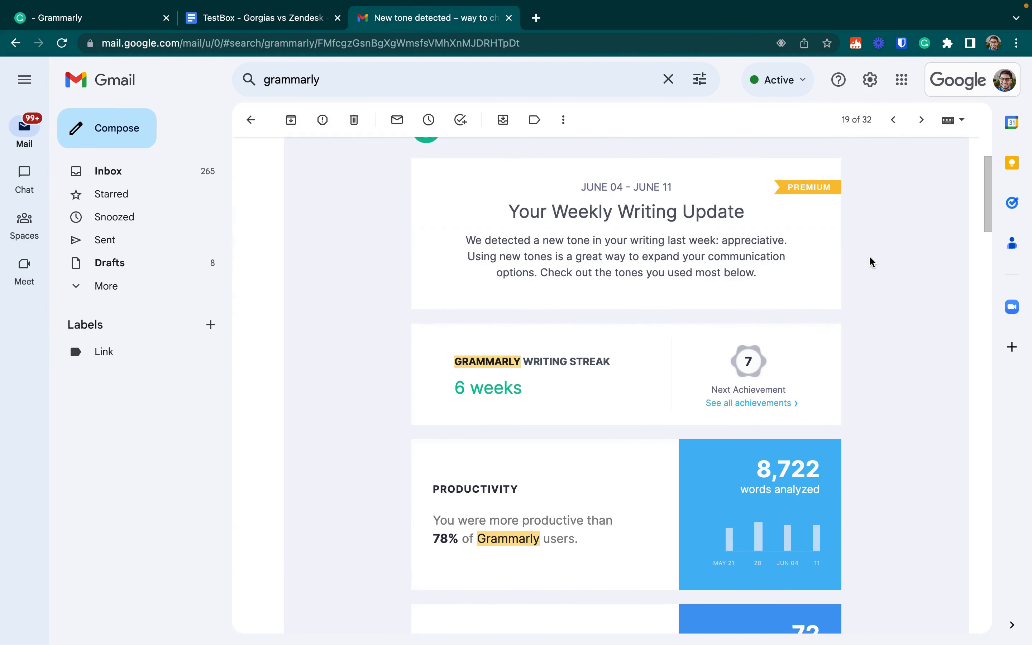
- Read through the productivity, mastery, vocabulary and tone stats down to the top 3 mistakes
scroll(872, 262, "down", 2)
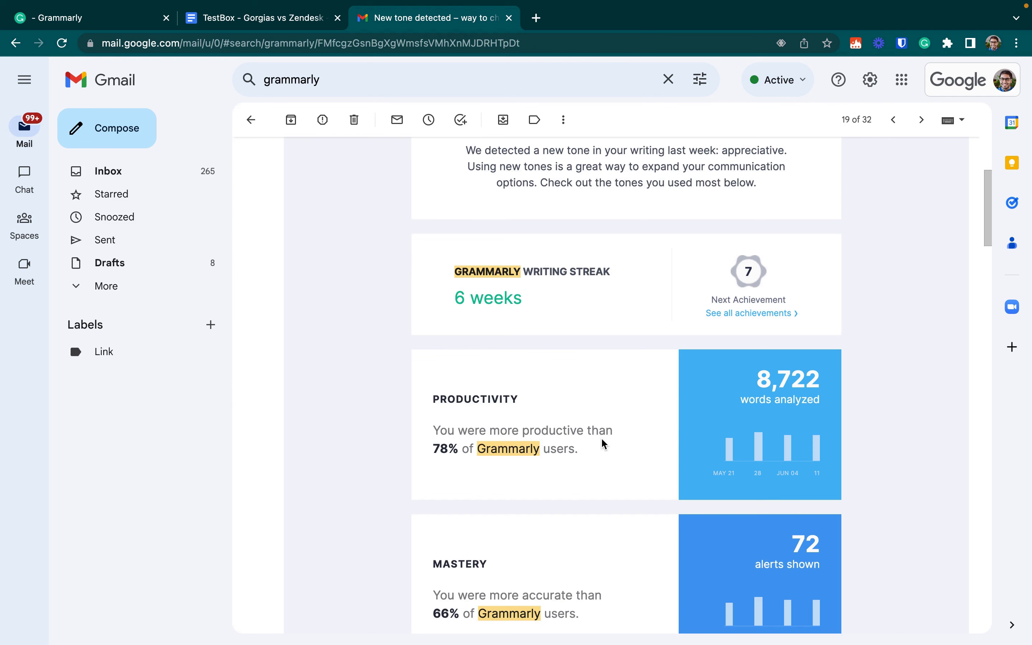
scroll(609, 455, "down", 1)
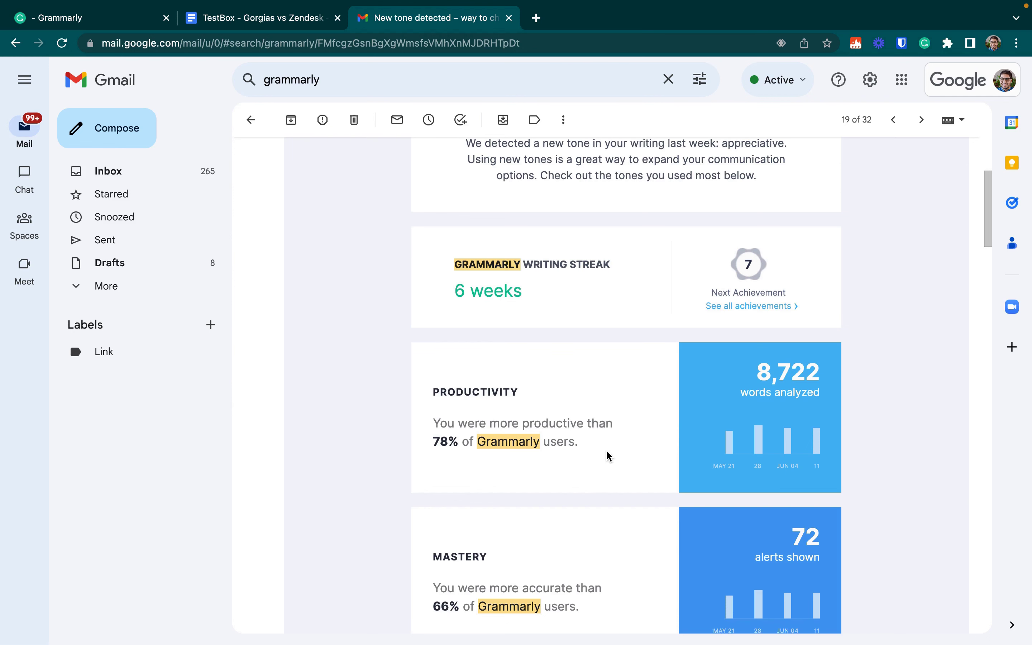
scroll(609, 456, "down", 5)
scroll(606, 454, "down", 3)
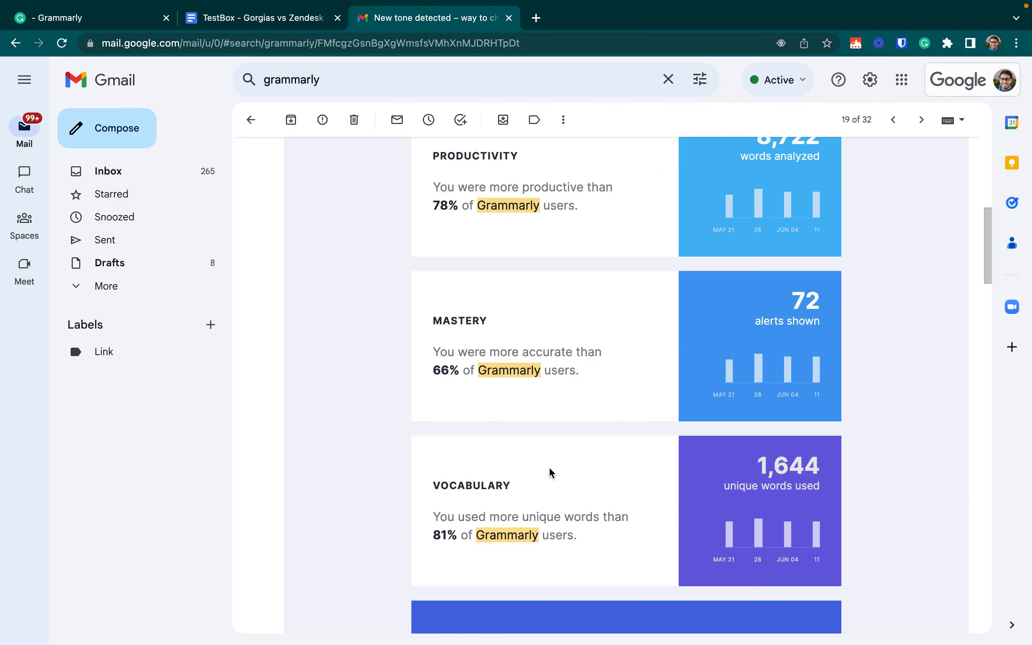
scroll(550, 471, "down", 4)
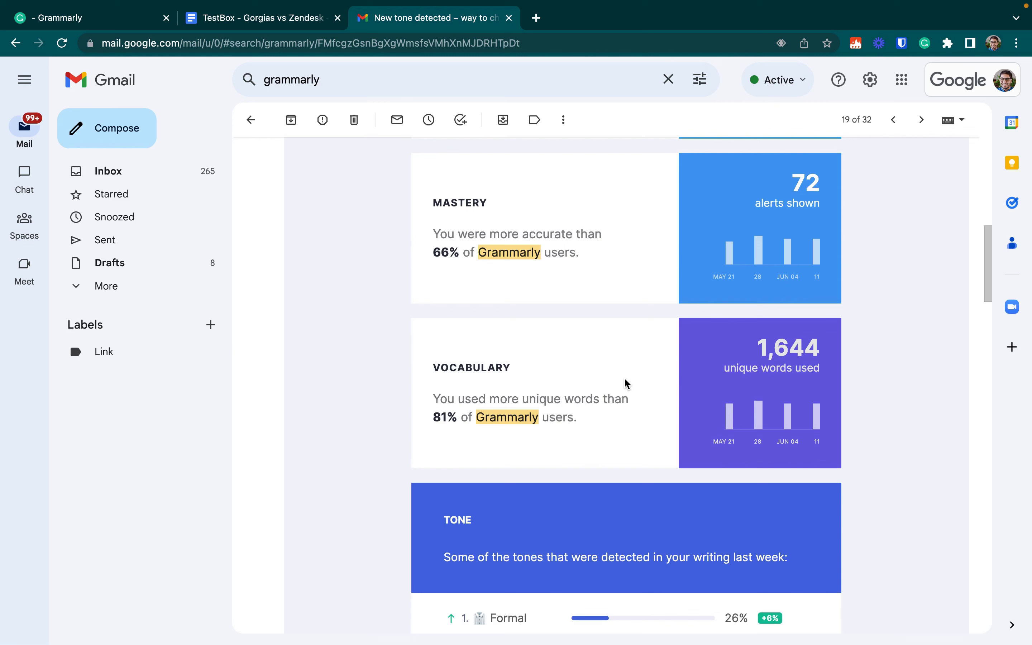
scroll(554, 434, "down", 8)
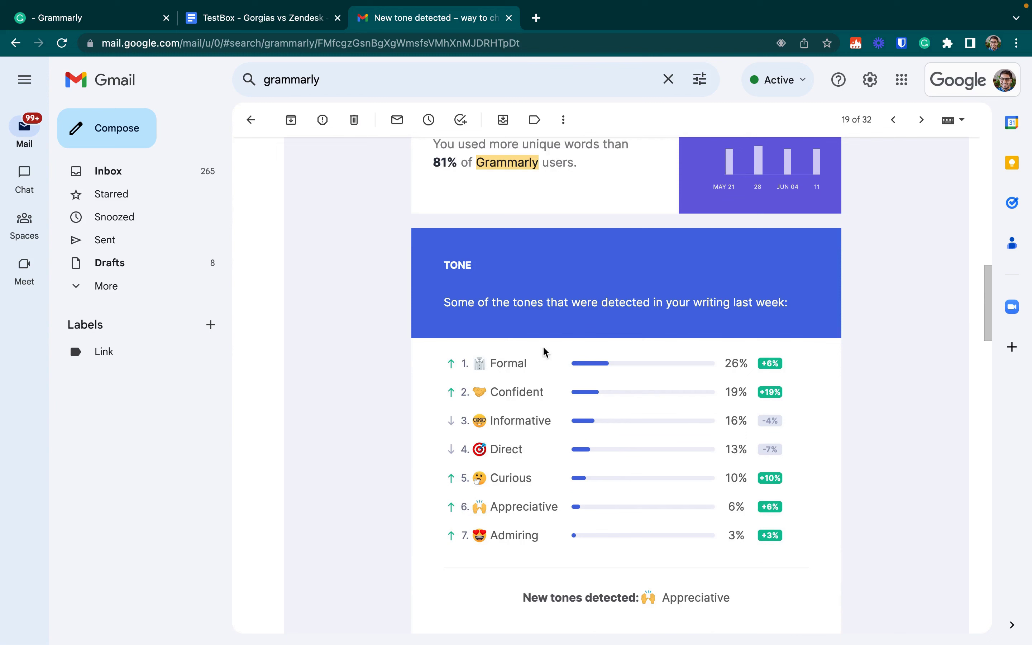
scroll(826, 441, "down", 3)
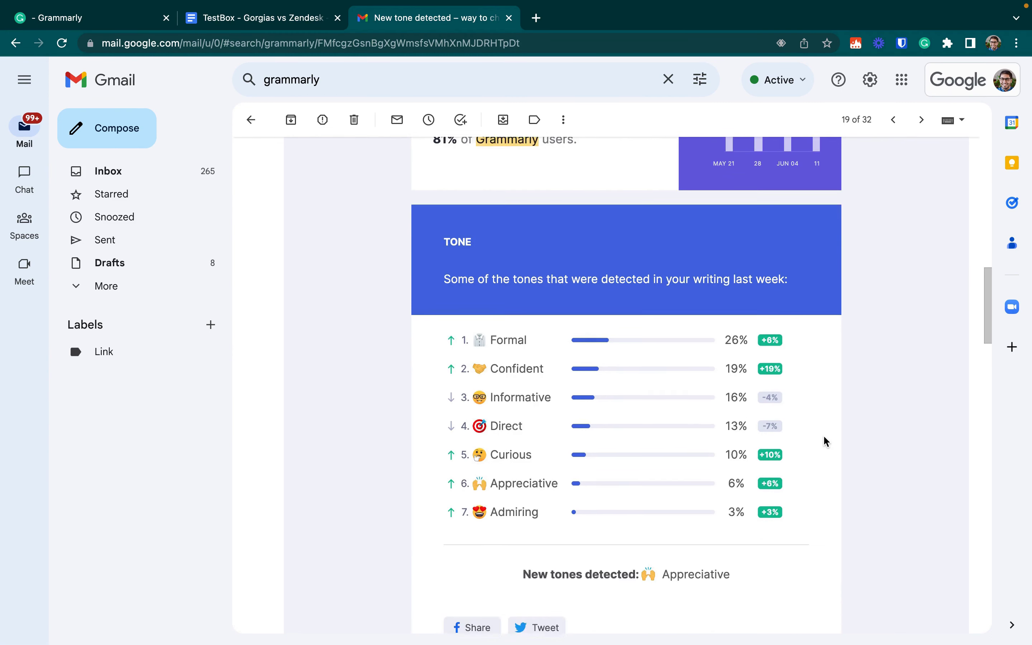
scroll(826, 436, "down", 3)
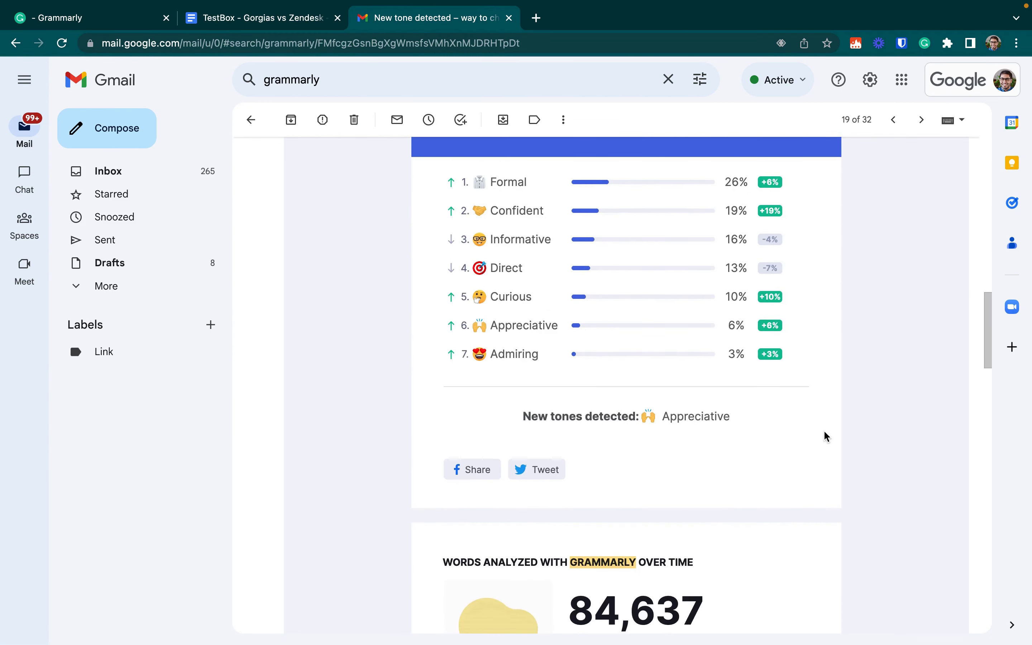
scroll(645, 383, "down", 4)
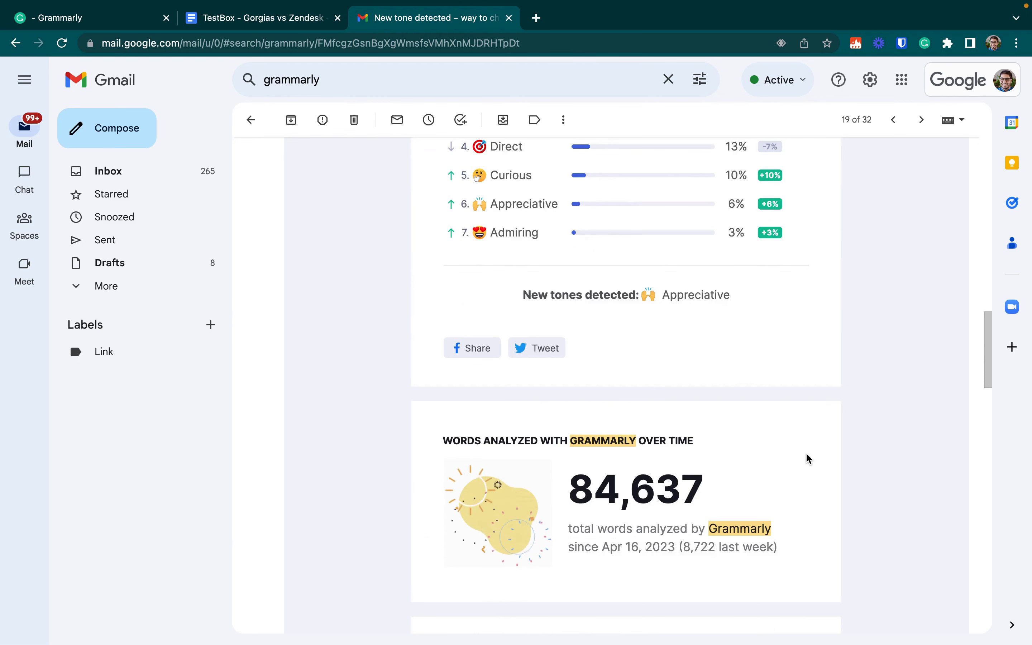
scroll(805, 456, "down", 10)
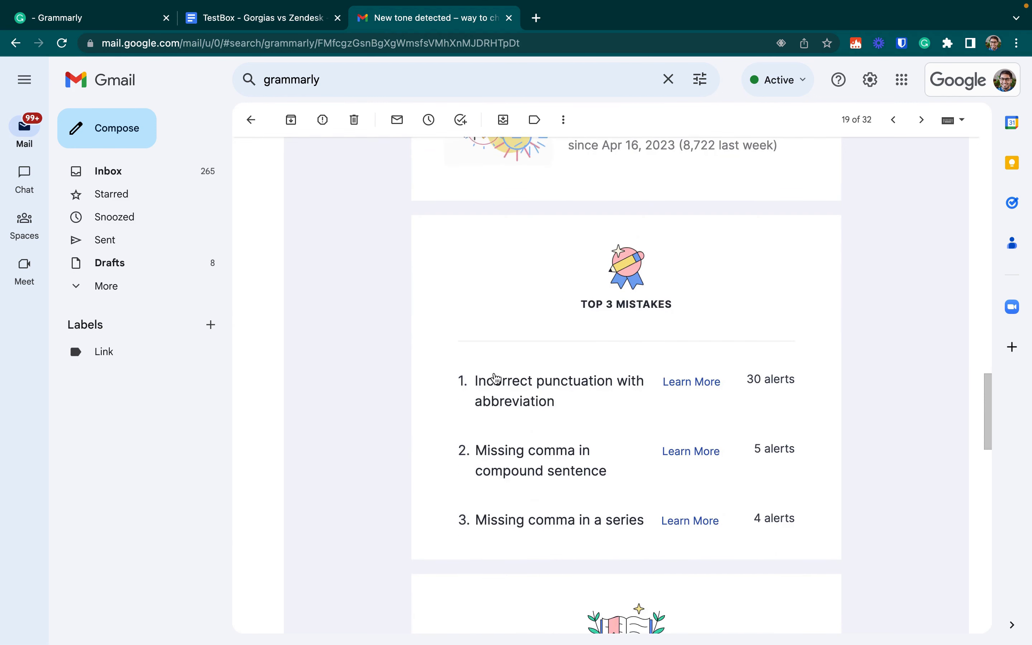
left_click(822, 371)
scroll(745, 366, "down", 3)
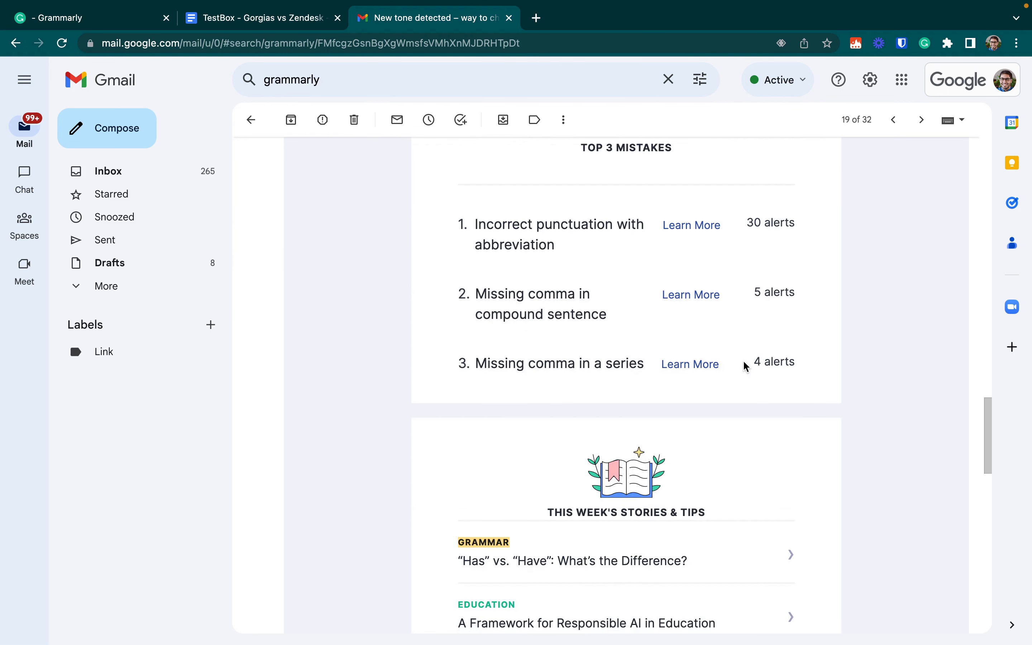
scroll(832, 363, "down", 15)
scroll(834, 363, "down", 2)
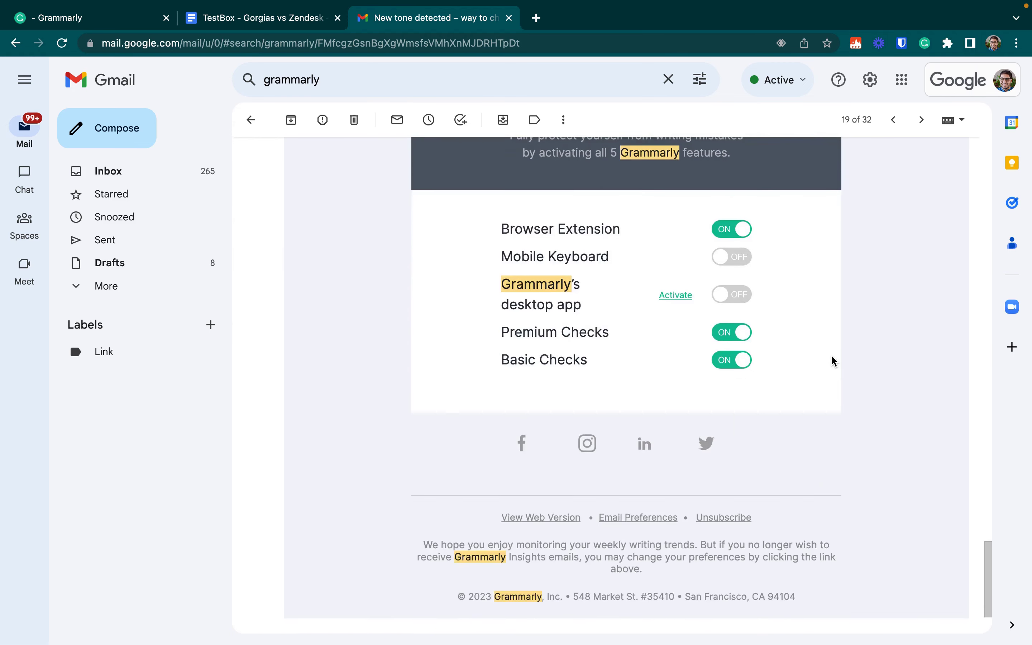
scroll(833, 363, "up", 20)
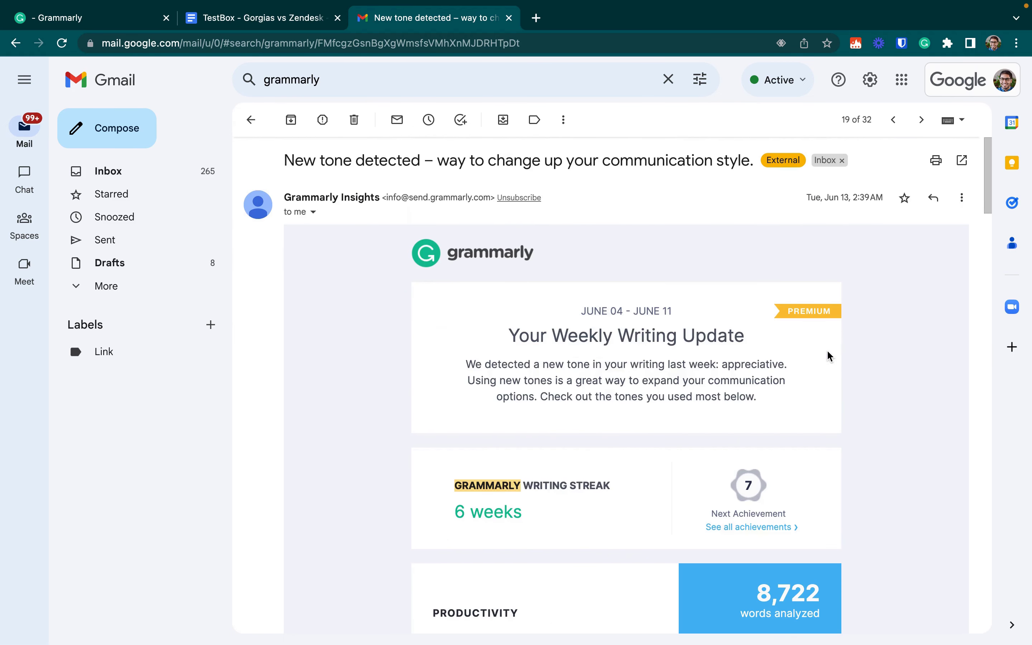